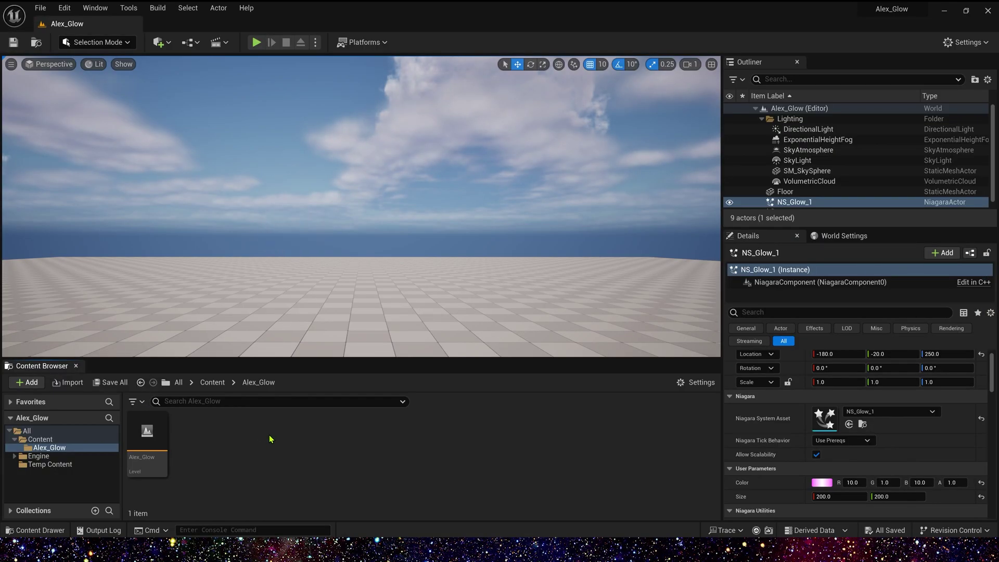
# Step: Create a new material named M_Glow in the Alex_Glow folder and open it for editing
pyautogui.rightClick(270, 437)
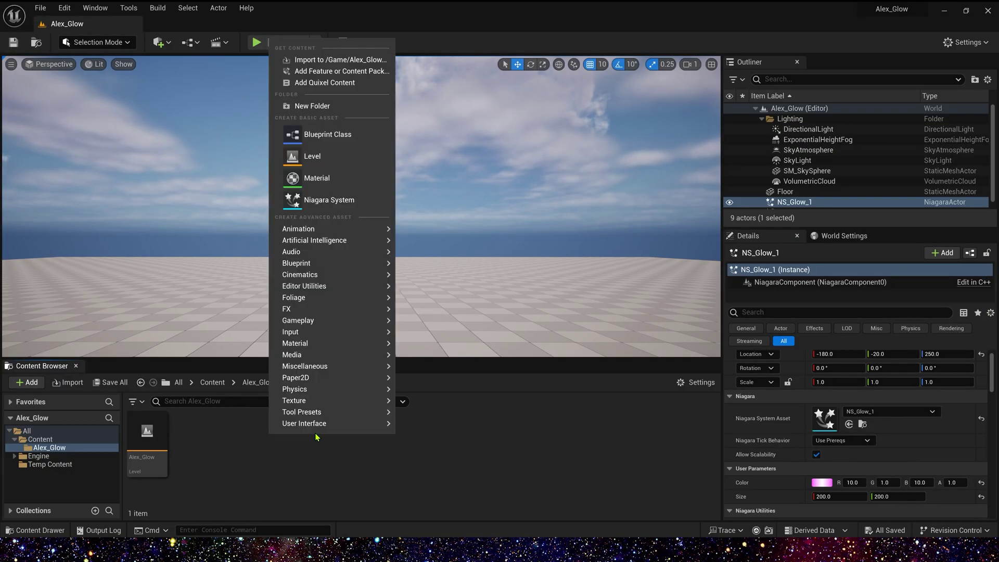
pyautogui.click(336, 180)
pyautogui.write('M')
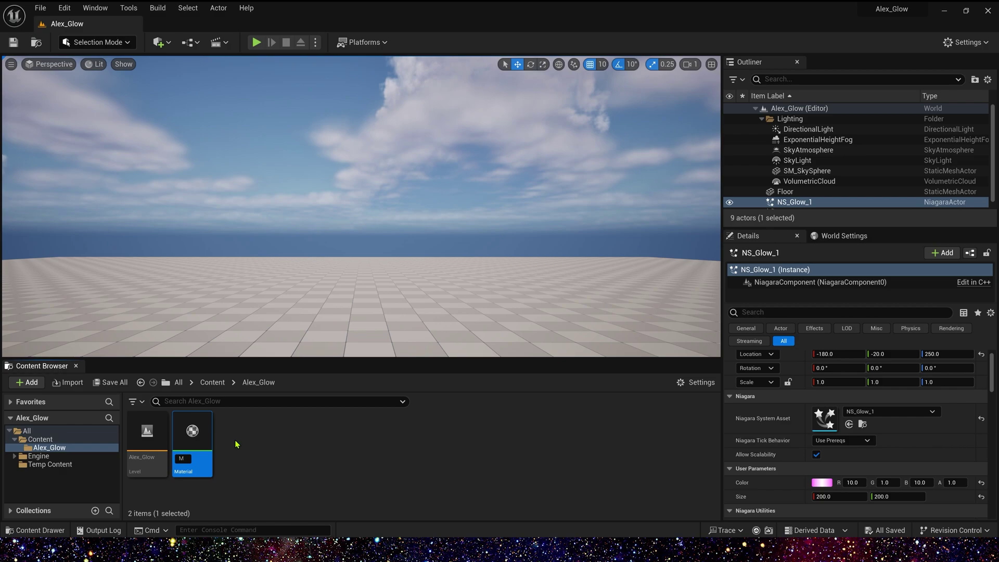
pyautogui.write('_Glow')
pyautogui.press('Return')
pyautogui.doubleClick(192, 431)
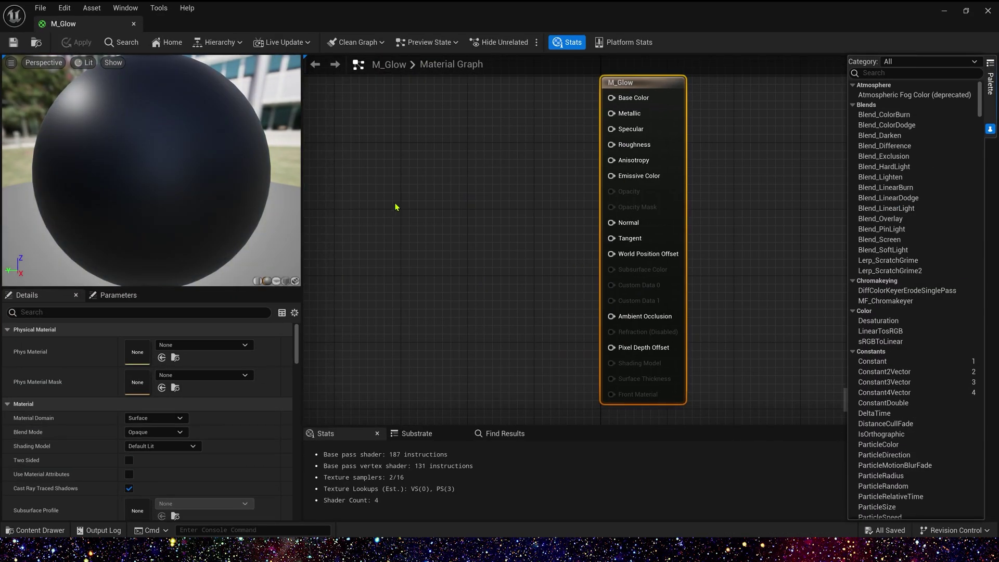
# Step: Set the material's blend mode to Additive and shading model to Unlit, and make it two-sided
pyautogui.click(145, 434)
pyautogui.click(148, 462)
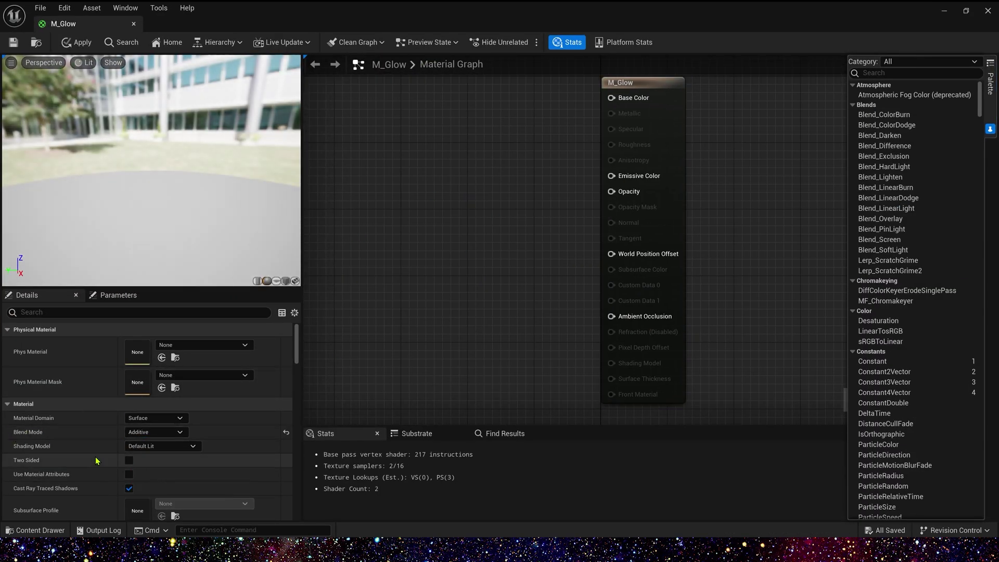
pyautogui.click(161, 446)
pyautogui.click(146, 321)
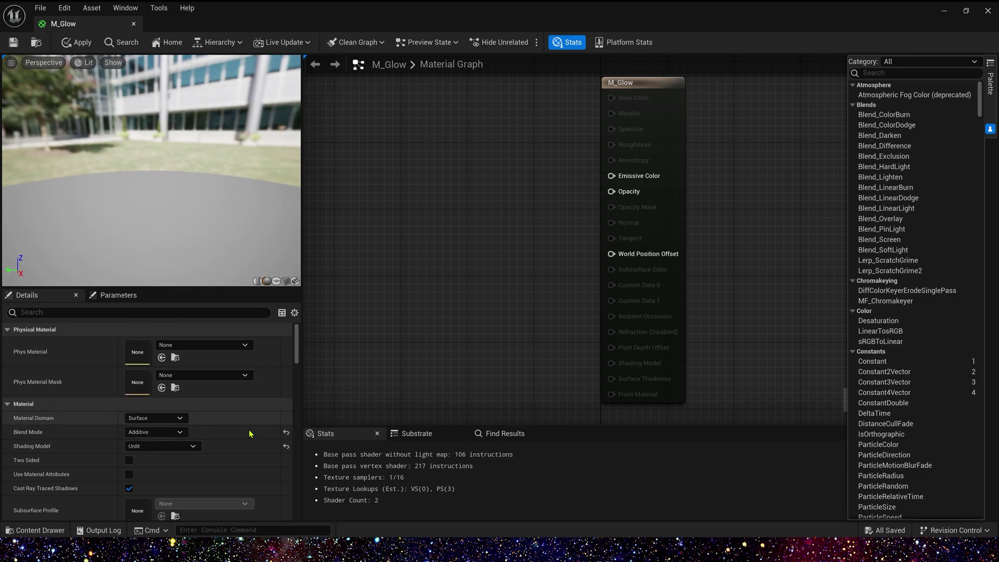
pyautogui.click(129, 460)
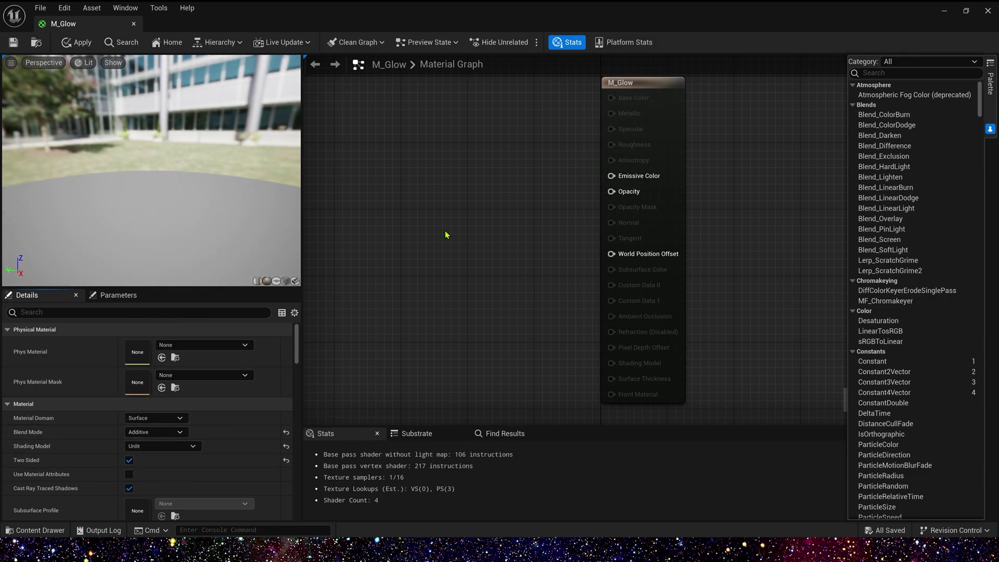
# Step: Add a texture coordinate node to the material graph, well to the left of the M_Glow output node
pyautogui.press('u')
pyautogui.click(342, 156)
pyautogui.moveTo(337, 134); pyautogui.dragTo(584, 147, button='right')
pyautogui.moveTo(567, 171); pyautogui.dragTo(422, 179)
# Step: Add a SphereMask node beside the texture coordinate node and connect the TexCoord output to its A input
pyautogui.rightClick(560, 188)
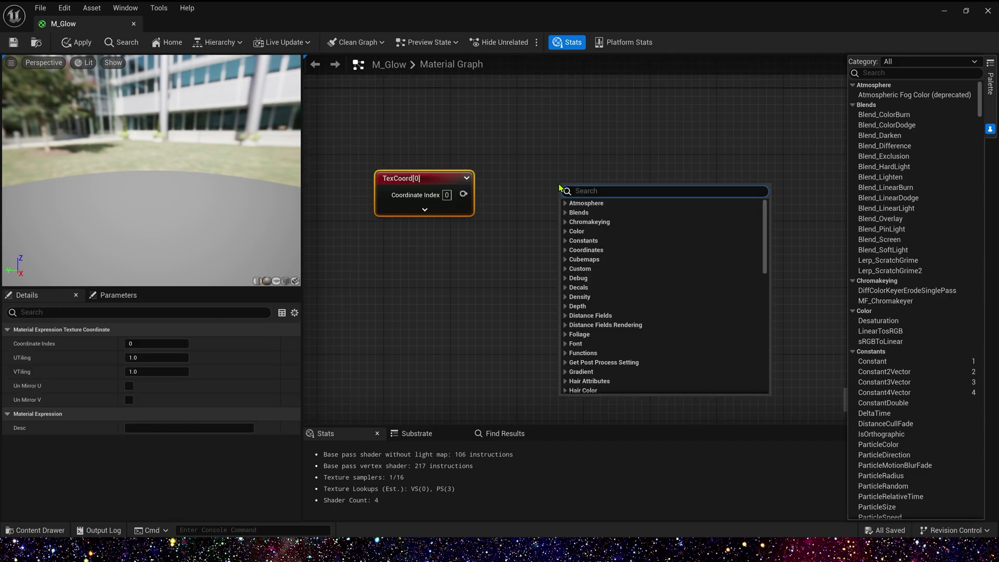
pyautogui.write('sphere')
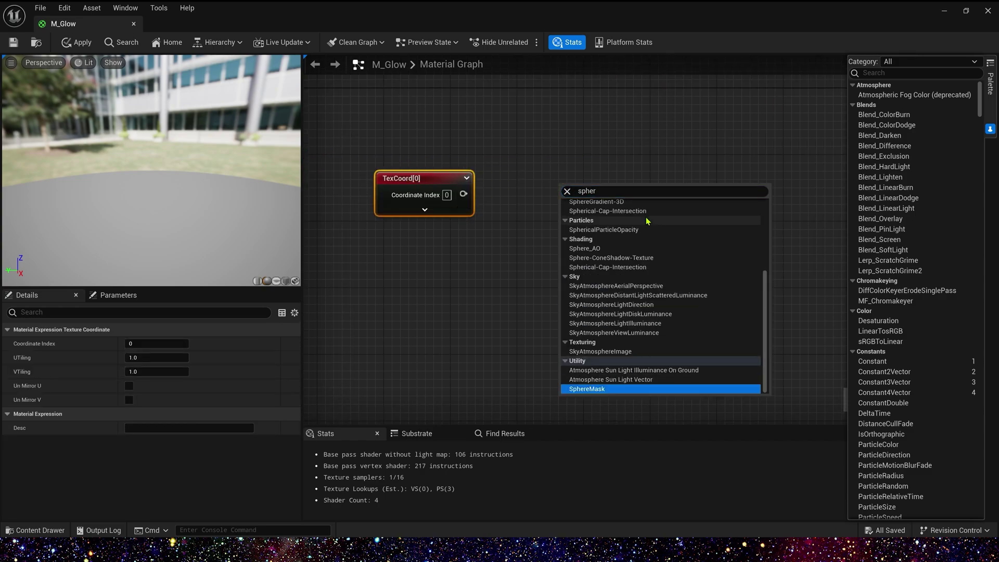
pyautogui.press('Return')
pyautogui.moveTo(600, 196); pyautogui.dragTo(634, 192)
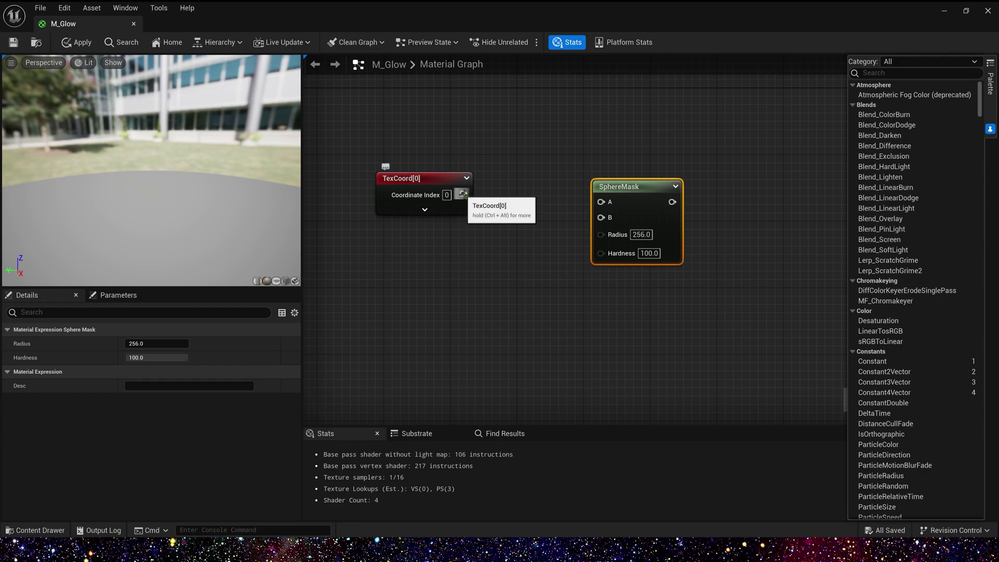
pyautogui.moveTo(463, 194); pyautogui.dragTo(623, 185)
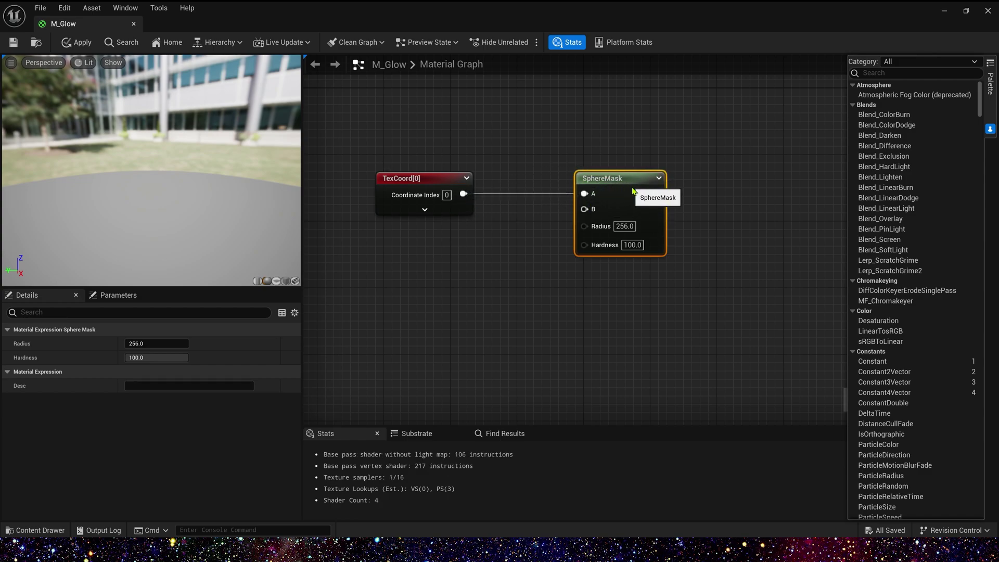
# Step: Add a constant of 0.5 below the TexCoord node and connect it to the SphereMask's B and Radius inputs
pyautogui.click(422, 239)
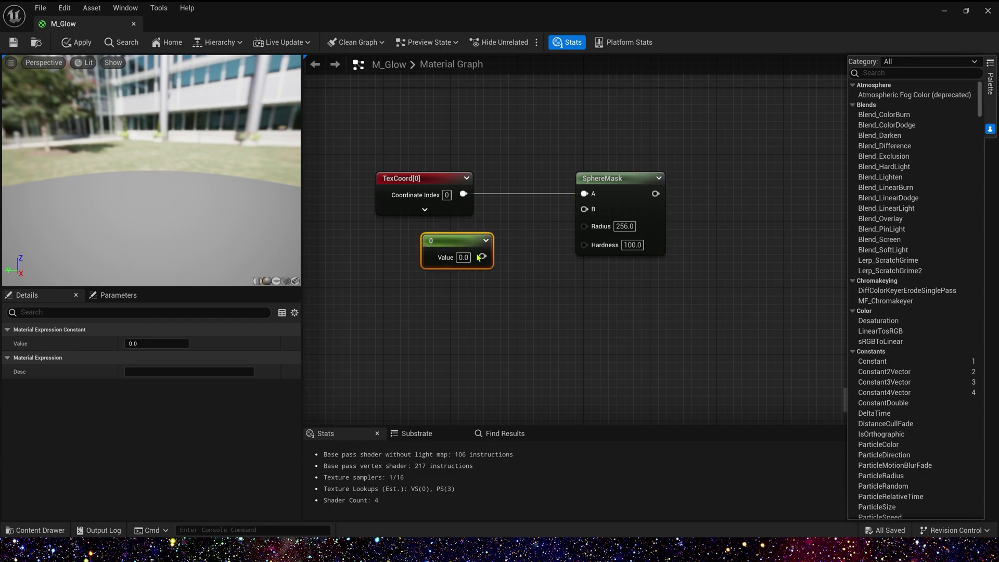
pyautogui.write('0.5')
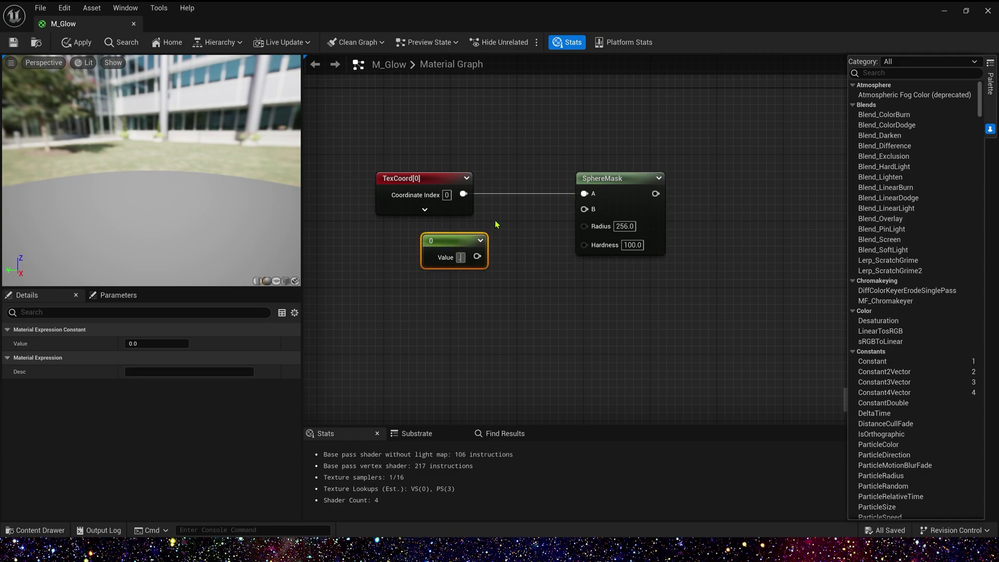
pyautogui.press('Return')
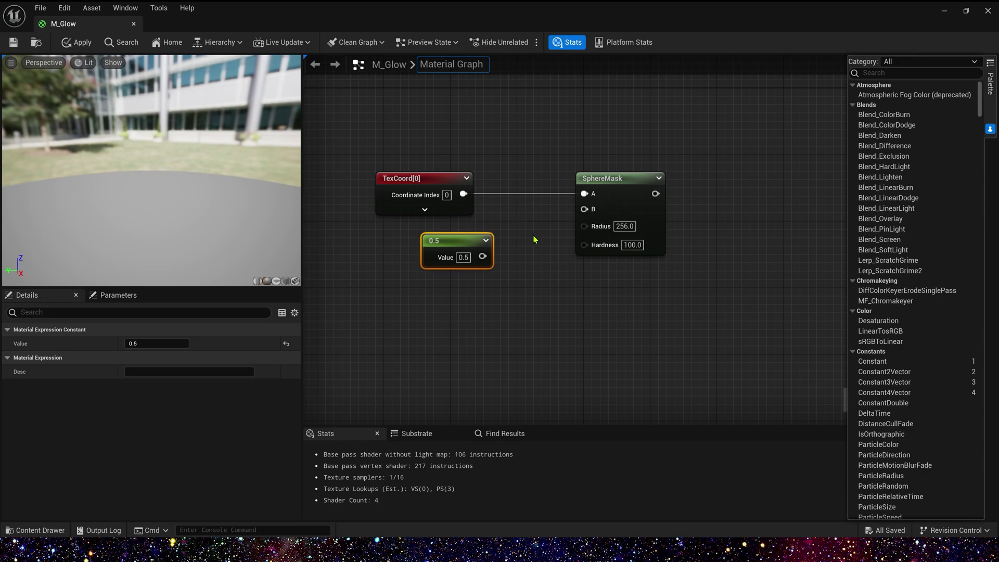
pyautogui.moveTo(475, 238); pyautogui.dragTo(584, 209)
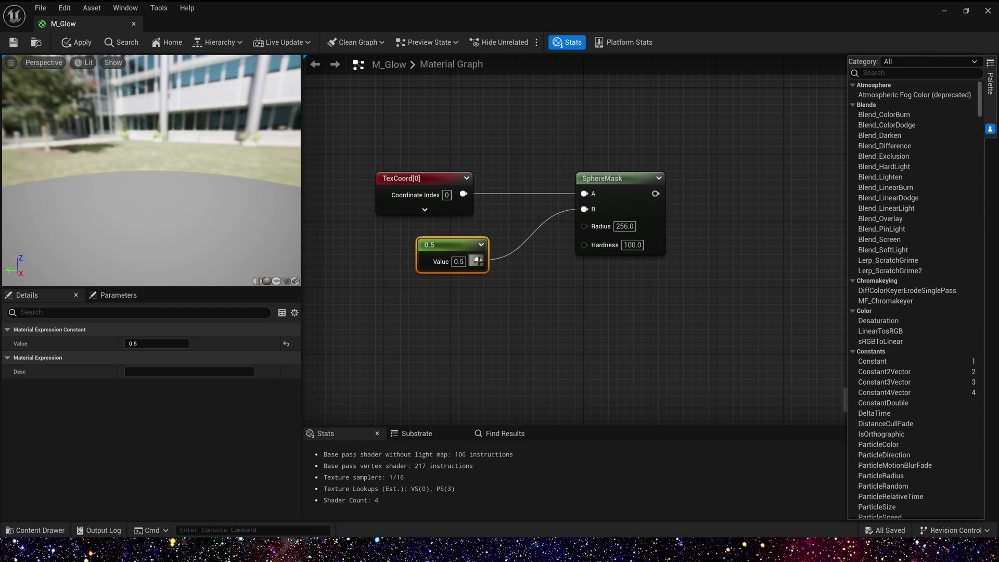
pyautogui.moveTo(478, 260); pyautogui.dragTo(584, 226)
# Step: Show the SphereMask node's preview and set its hardness to 0
pyautogui.click(658, 178)
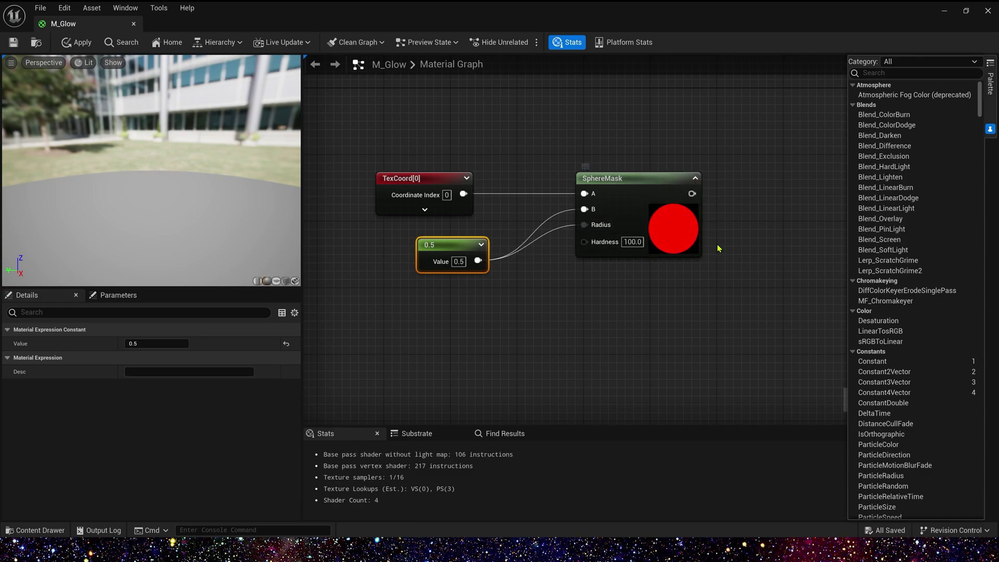
pyautogui.click(635, 243)
pyautogui.write('0')
pyautogui.press('Return')
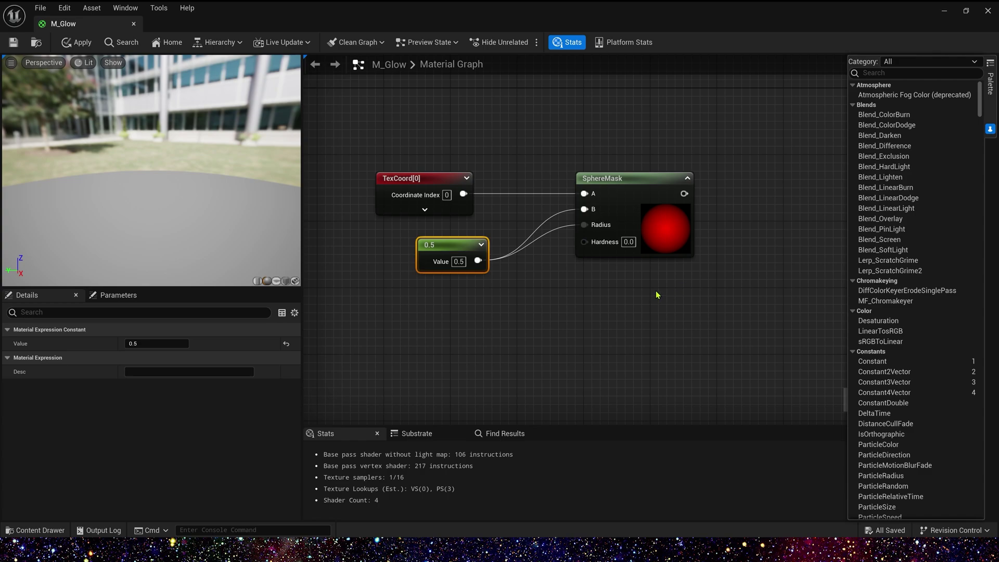
# Step: Add a Power node after the SphereMask, connect the mask to its Base input and set the exponent to 3
pyautogui.moveTo(698, 269); pyautogui.dragTo(536, 296, button='right')
pyautogui.click(567, 218)
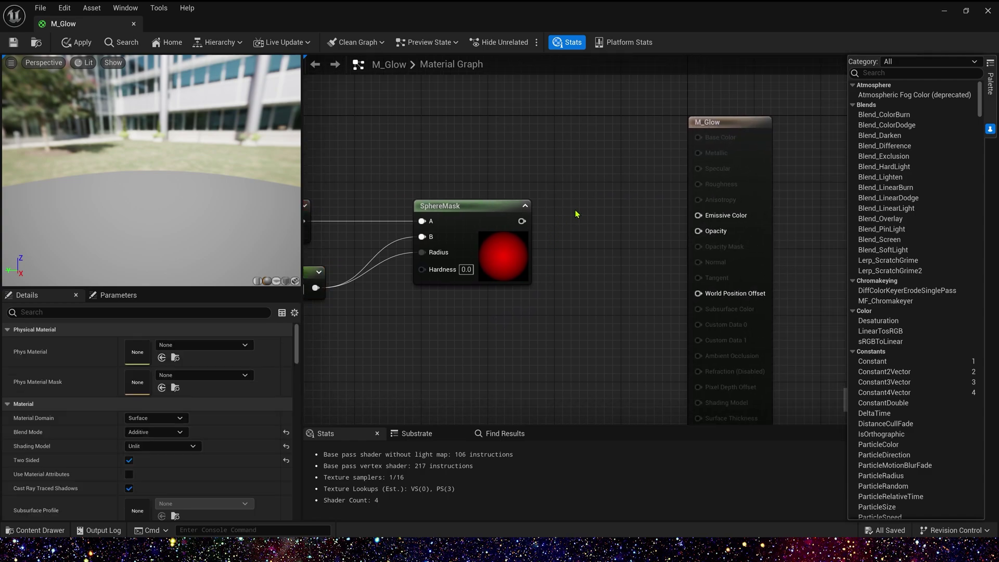
pyautogui.press('e')
pyautogui.click(581, 206)
pyautogui.moveTo(522, 221); pyautogui.dragTo(593, 224)
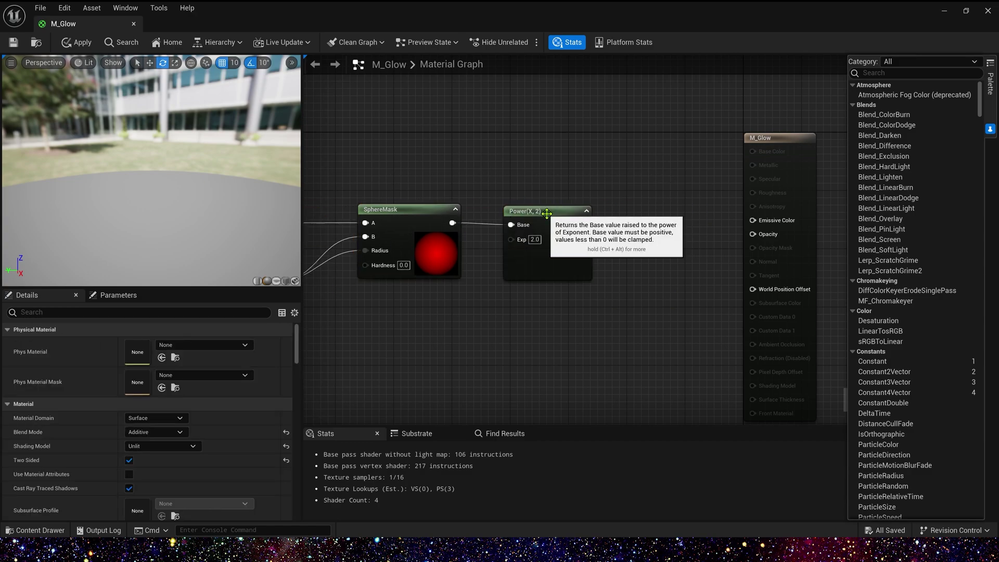
pyautogui.moveTo(546, 213); pyautogui.dragTo(546, 206)
pyautogui.scroll(1, 538, 256)
pyautogui.click(534, 229)
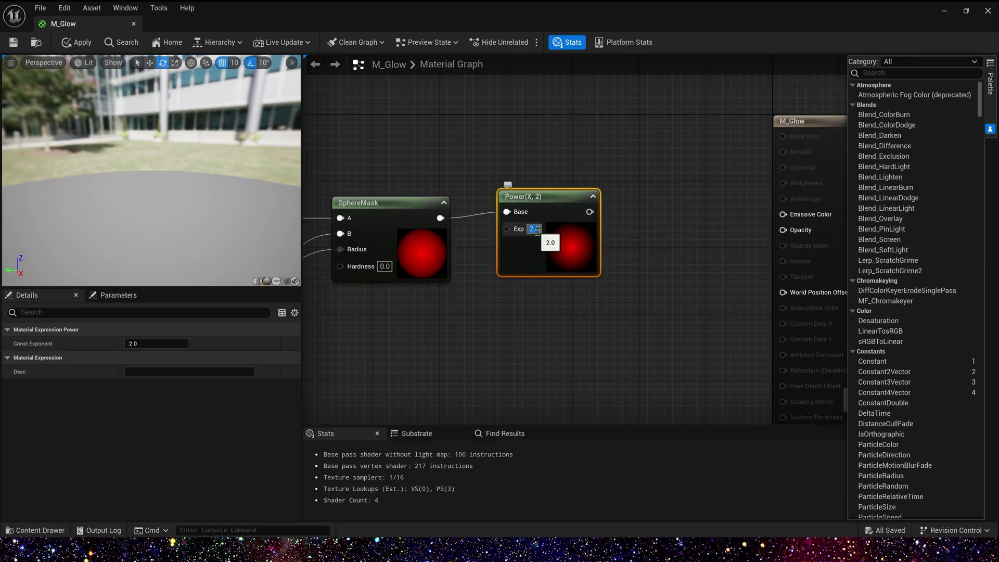
pyautogui.write('3')
pyautogui.press('Return')
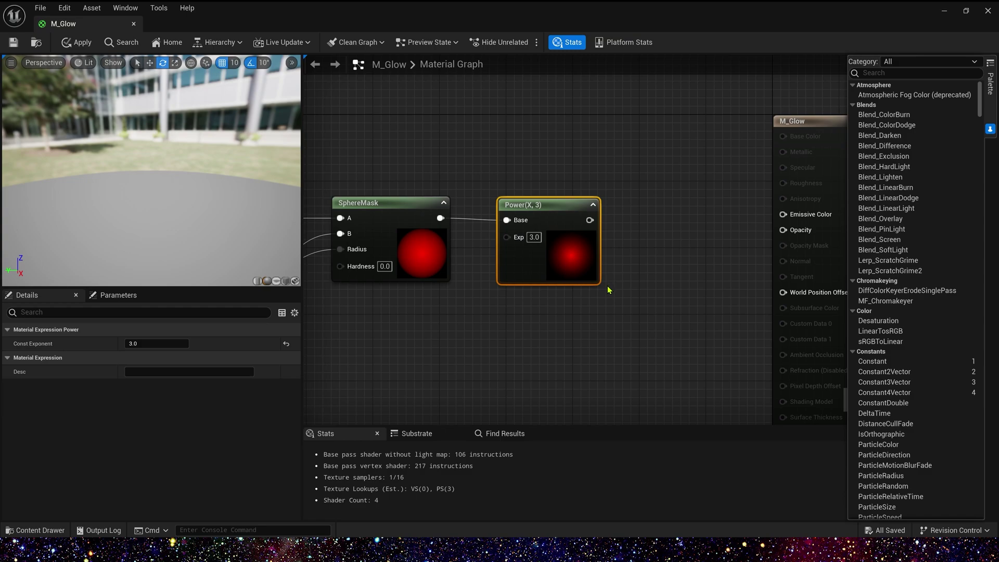
# Step: Duplicate the SphereMask and Power nodes together and align the copies below the originals
pyautogui.moveTo(416, 319); pyautogui.dragTo(577, 242, button='right')
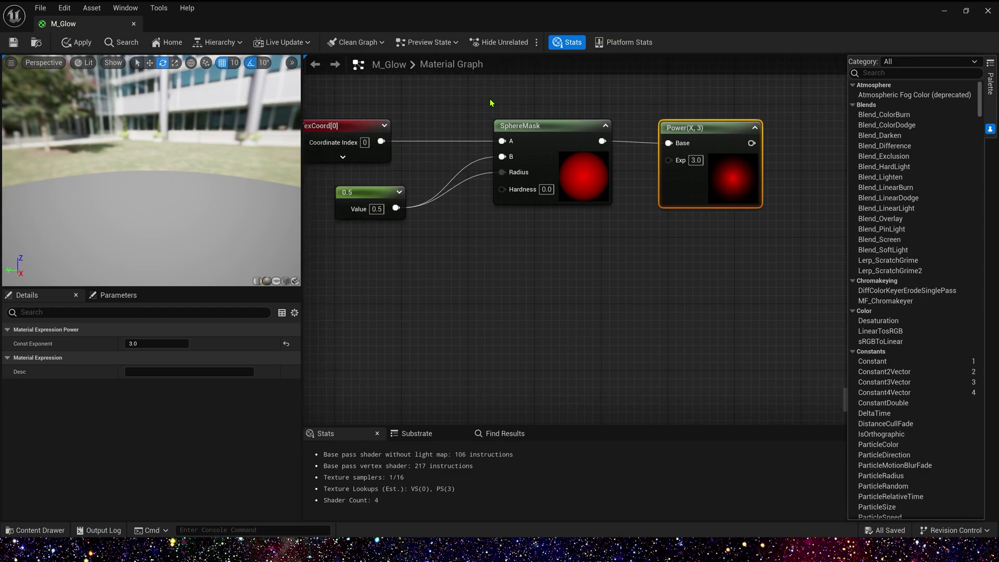
pyautogui.moveTo(486, 95); pyautogui.dragTo(723, 226)
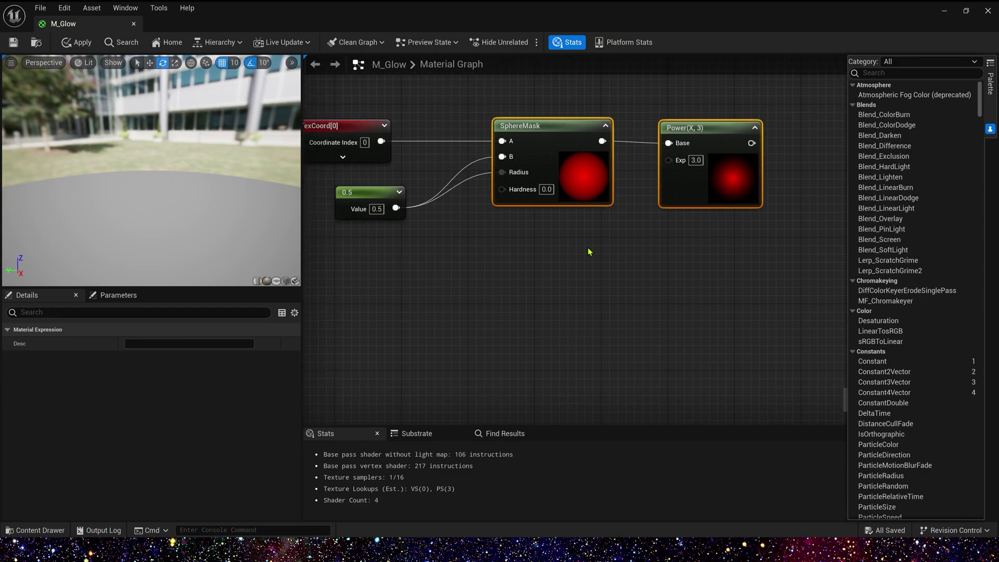
pyautogui.hotkey('ctrl', 'w')
pyautogui.click(686, 243)
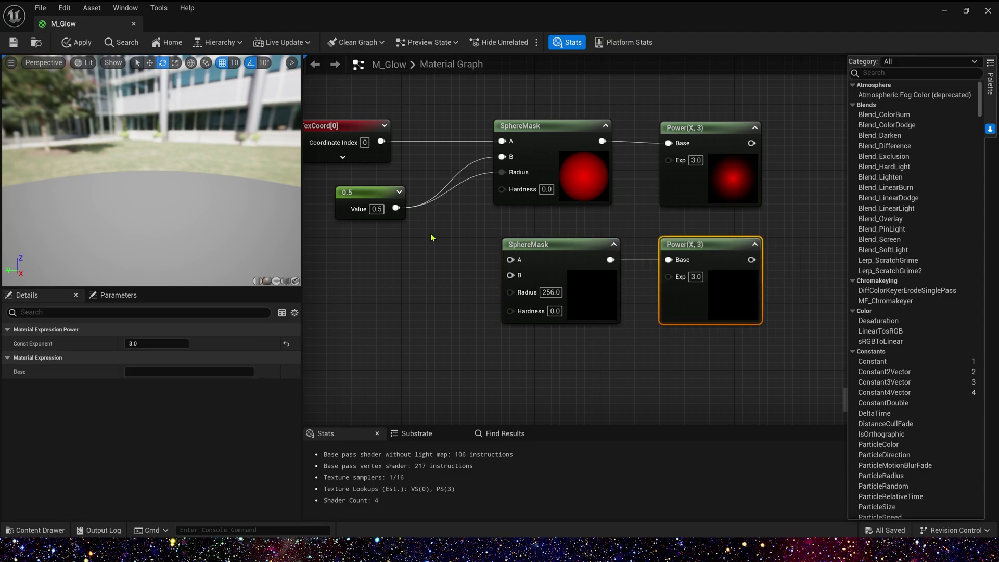
# Step: Connect the 0.5 constant to the duplicated SphereMask's B input and the TexCoord to its A input
pyautogui.click(418, 241)
pyautogui.moveTo(395, 208); pyautogui.dragTo(511, 275)
pyautogui.moveTo(381, 142); pyautogui.dragTo(522, 260)
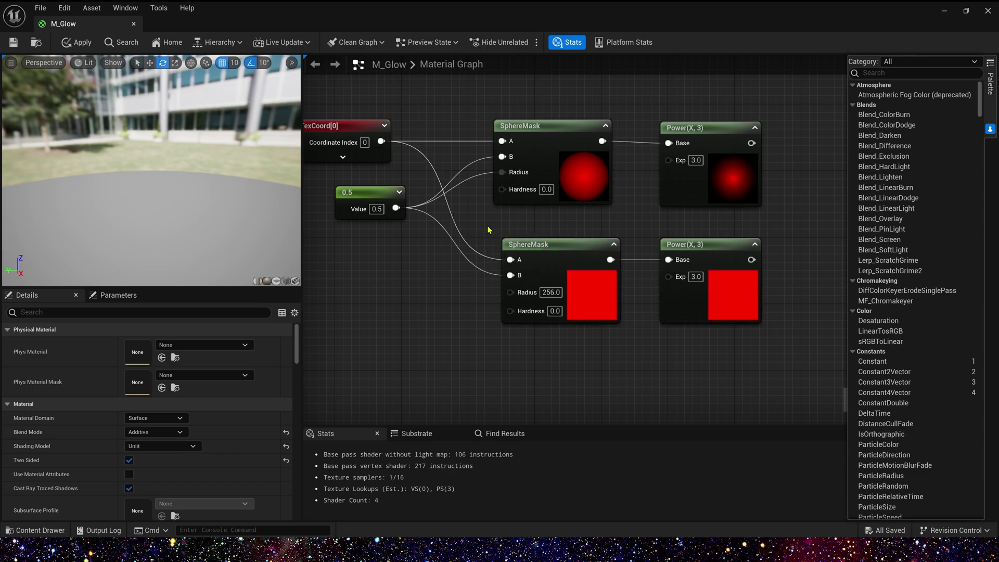
# Step: Set the duplicated SphereMask's radius to 0.3
pyautogui.moveTo(529, 233); pyautogui.dragTo(518, 186, button='right')
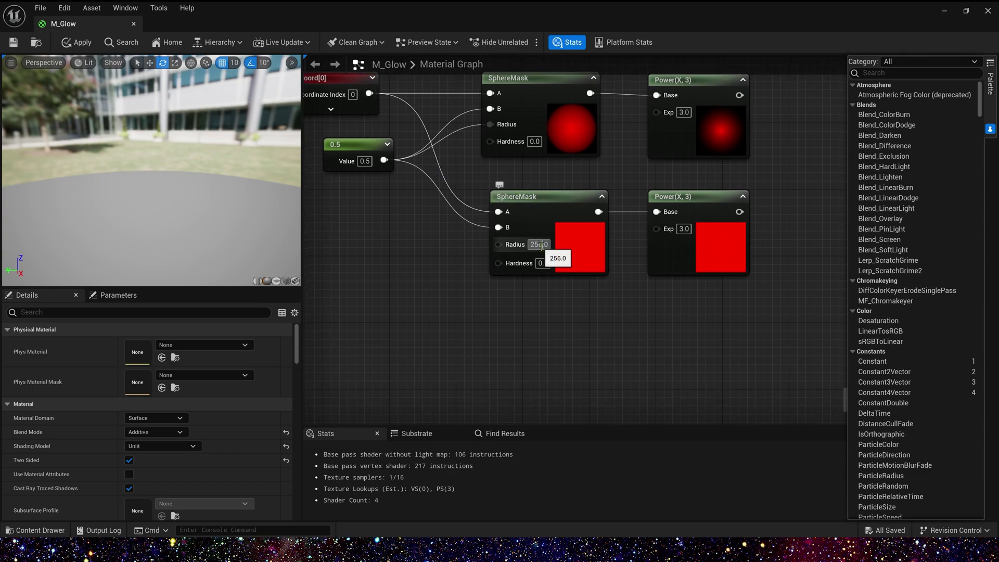
pyautogui.click(541, 245)
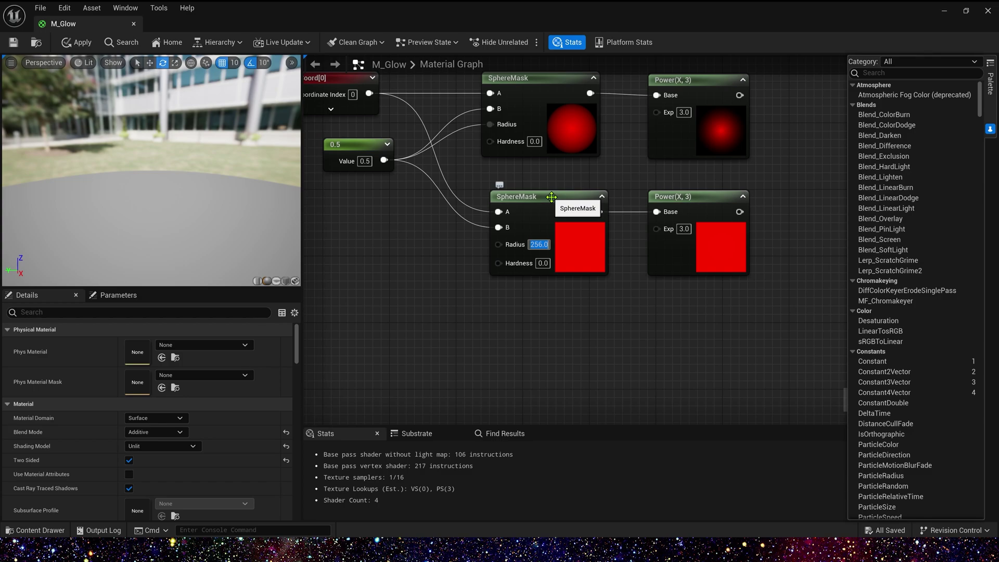
pyautogui.write('0.3')
pyautogui.press('Return')
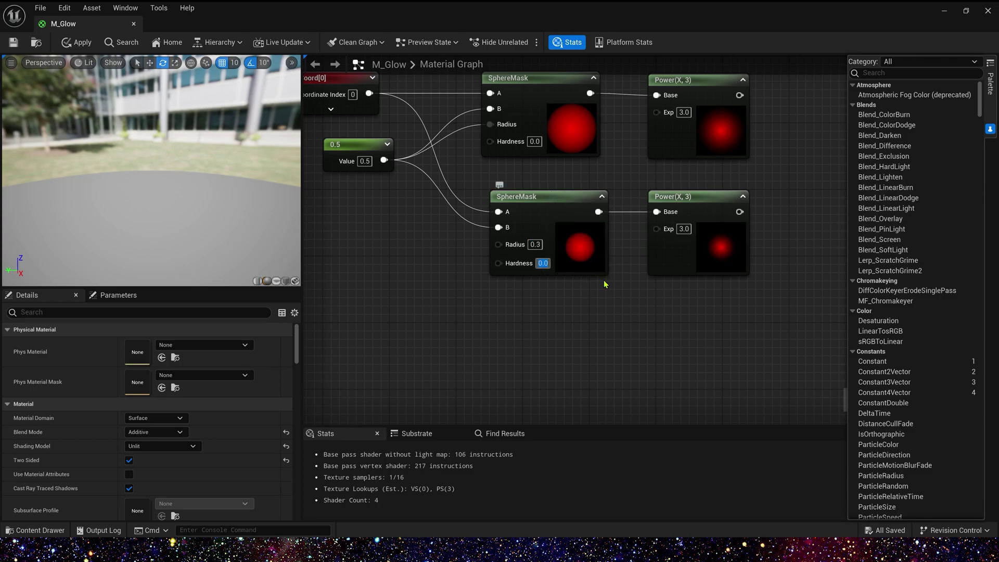
# Step: Set the lower Power node's exponent to 20
pyautogui.moveTo(673, 268); pyautogui.dragTo(585, 300, button='right')
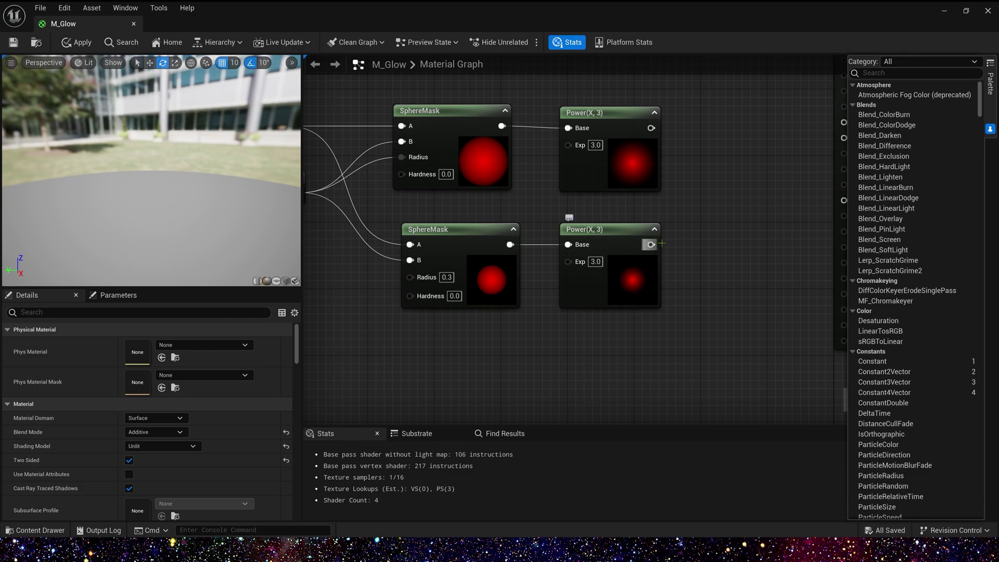
pyautogui.click(598, 262)
pyautogui.write('20')
pyautogui.press('Return')
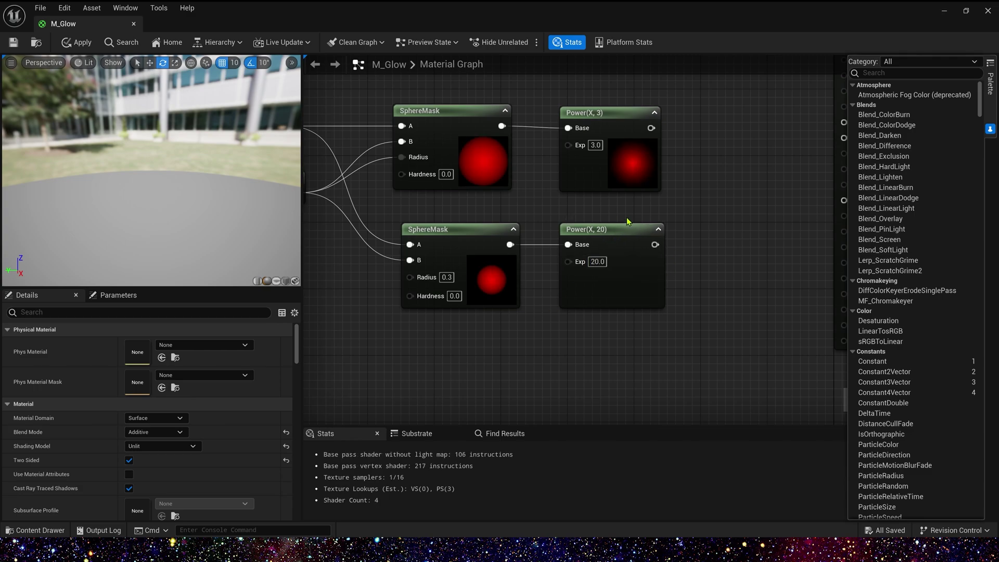
# Step: Add a Multiply node after the upper Power node, feed the Power result into A and set B to 0.05
pyautogui.moveTo(705, 192); pyautogui.dragTo(553, 176, button='right')
pyautogui.press('m')
pyautogui.click(567, 137)
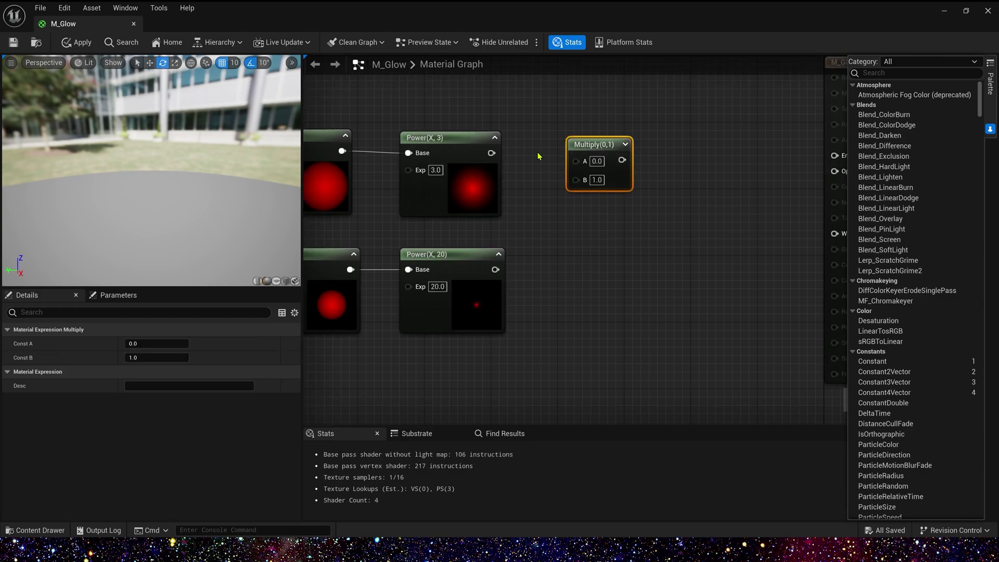
pyautogui.moveTo(491, 153); pyautogui.dragTo(578, 146)
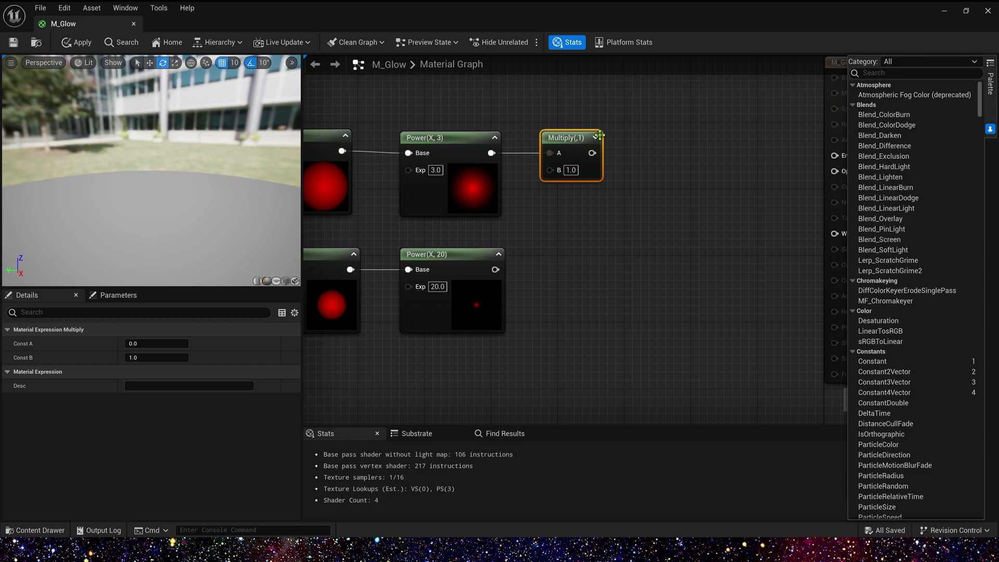
pyautogui.click(571, 170)
pyautogui.write('0.05')
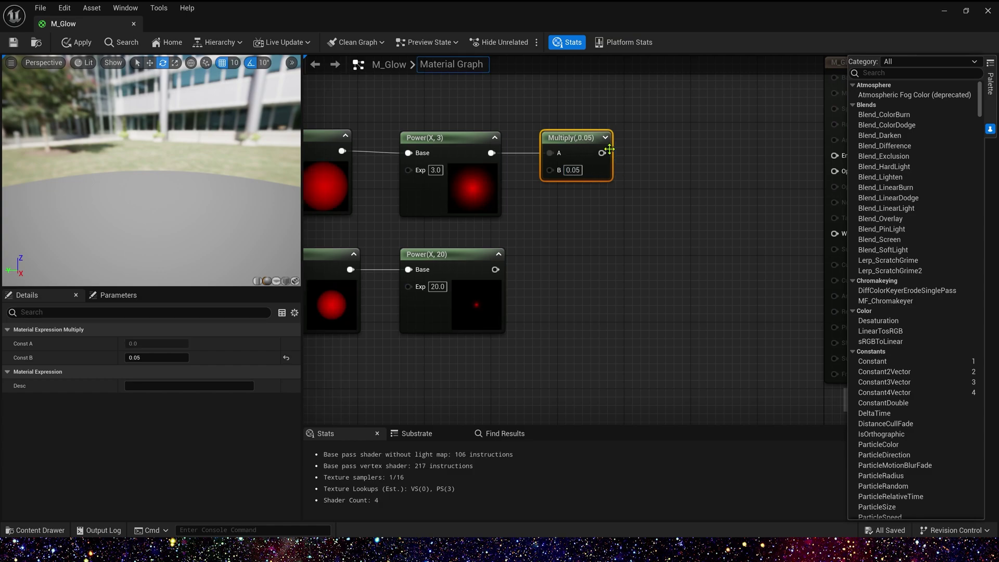
pyautogui.press('Return')
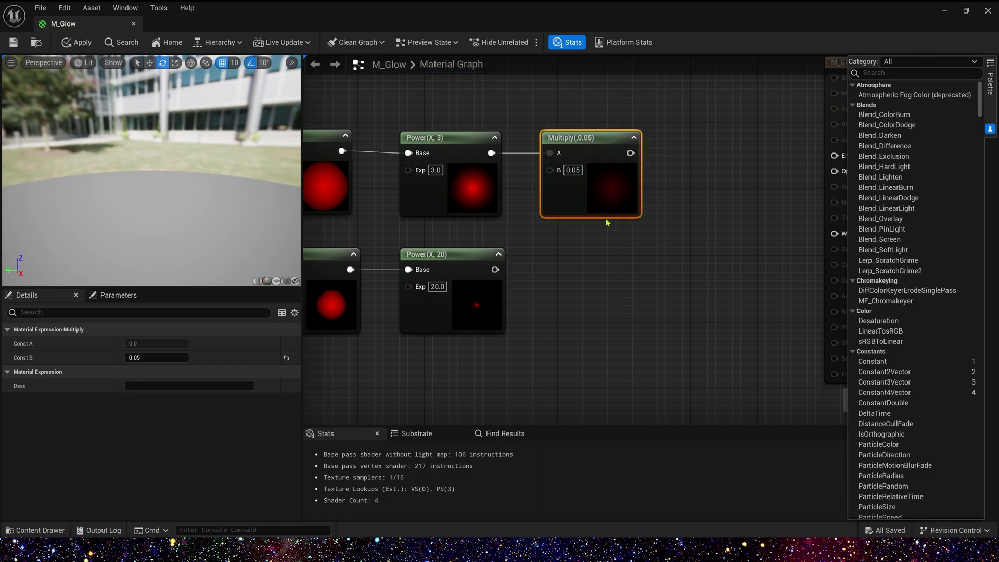
# Step: Add a Multiply node after the lower Power node, feed the Power result into A and set B to 3
pyautogui.press('m')
pyautogui.click(557, 263)
pyautogui.moveTo(496, 269); pyautogui.dragTo(580, 255)
pyautogui.click(579, 286)
pyautogui.write('3')
pyautogui.press('Return')
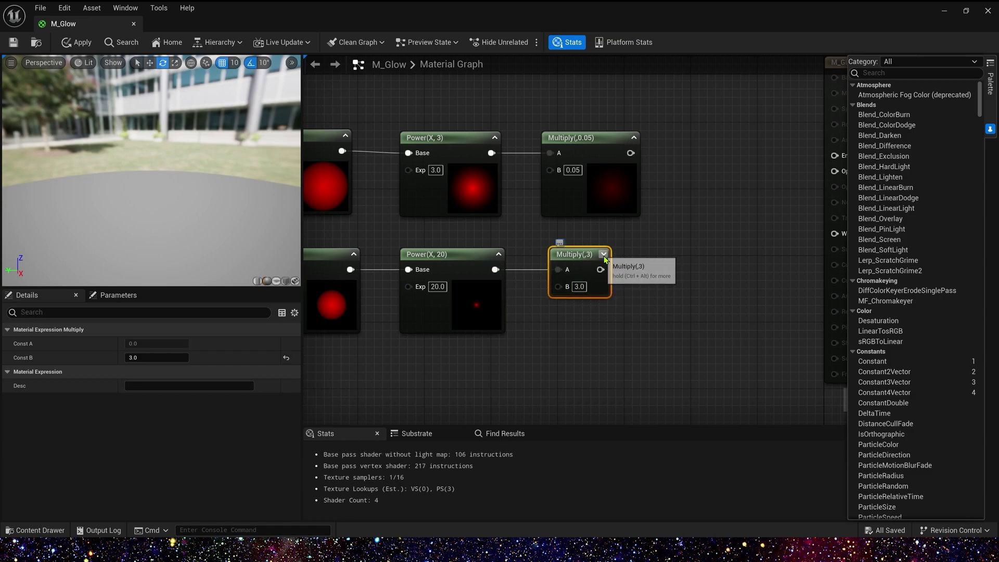
pyautogui.moveTo(693, 212); pyautogui.dragTo(596, 208, button='right')
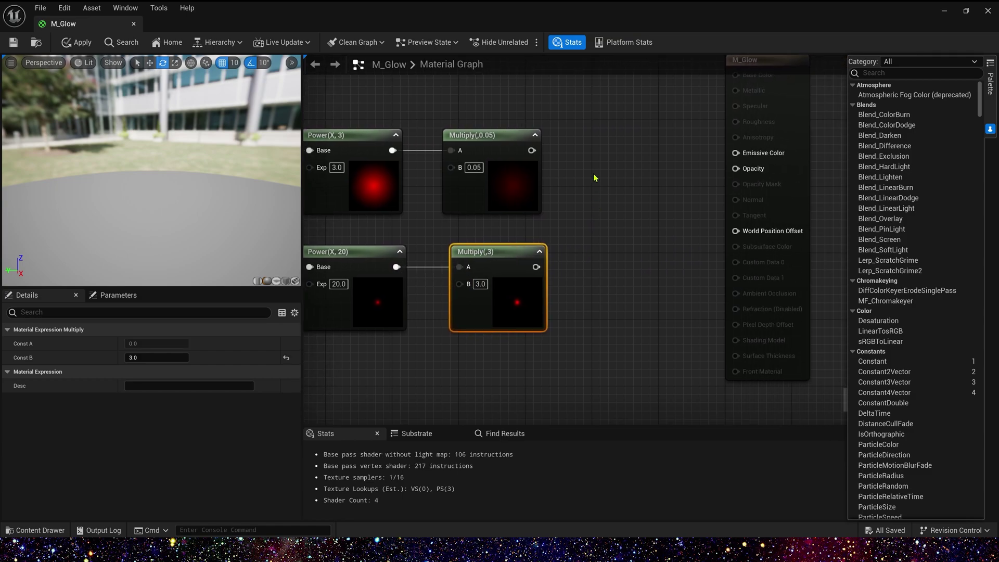
# Step: Add an Add node that combines the upper Multiply result in A with the lower Multiply result in B
pyautogui.press('a')
pyautogui.click(624, 171)
pyautogui.moveTo(531, 150); pyautogui.dragTo(633, 194)
pyautogui.moveTo(536, 267); pyautogui.dragTo(633, 213)
pyautogui.click(662, 177)
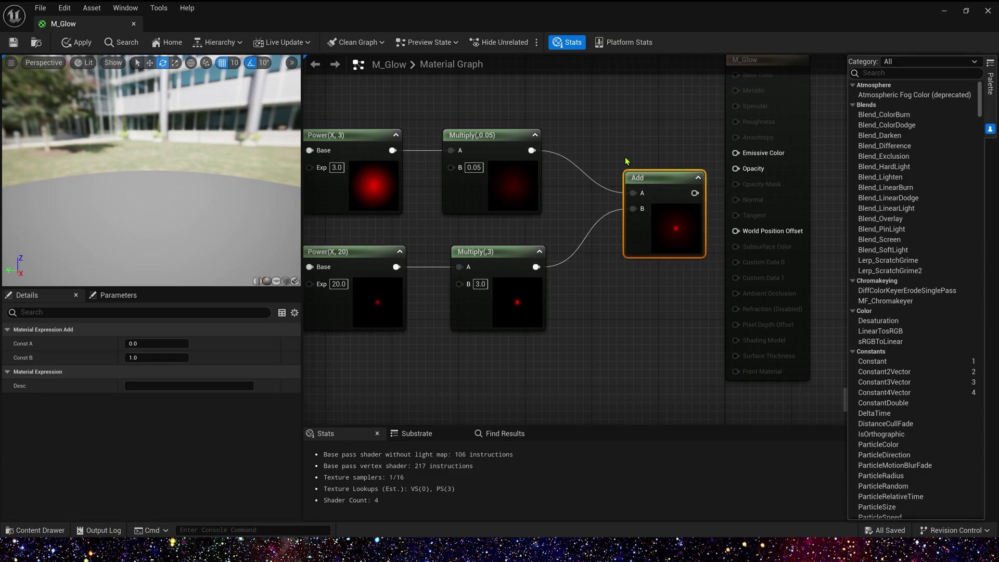
# Step: Move the whole mask node network farther away from the M_Glow output node to make room
pyautogui.scroll(-3, 557, 149)
pyautogui.moveTo(557, 149); pyautogui.dragTo(704, 167, button='right')
pyautogui.scroll(-3, 704, 167)
pyautogui.moveTo(393, 125); pyautogui.dragTo(758, 299)
pyautogui.moveTo(741, 206); pyautogui.dragTo(640, 183)
# Step: Preview the Add node on a plane and examine the combined glow up close
pyautogui.scroll(3, 706, 185)
pyautogui.scroll(2, 706, 185)
pyautogui.rightClick(639, 150)
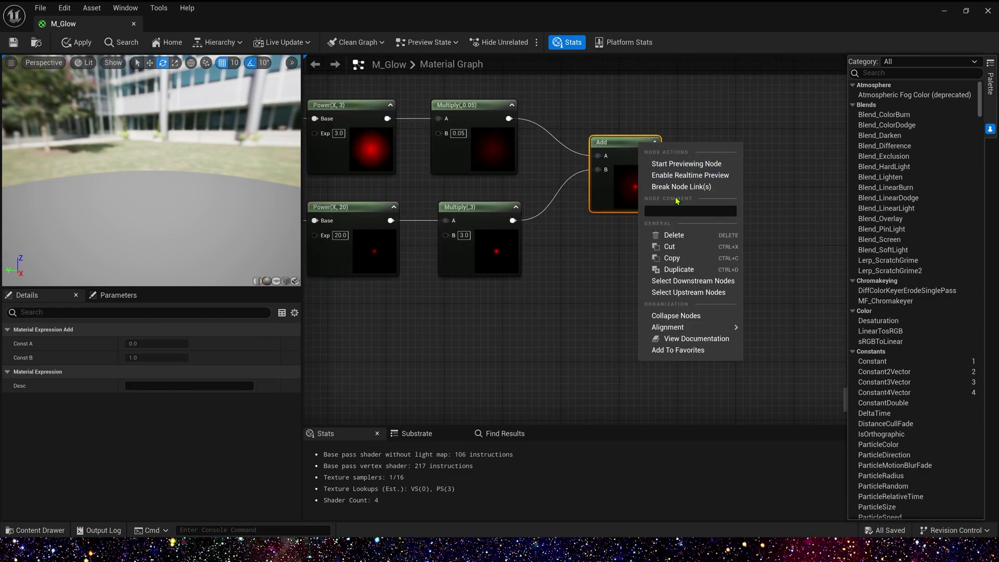
pyautogui.click(723, 167)
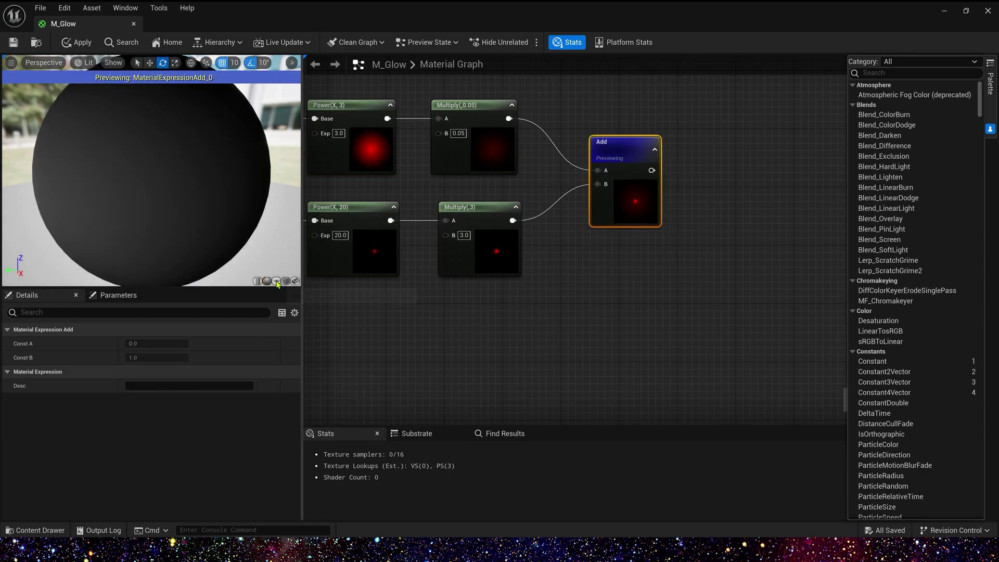
pyautogui.moveTo(151, 171); pyautogui.dragTo(154, 172)
pyautogui.scroll(5, 167, 186)
pyautogui.scroll(-3, 168, 188)
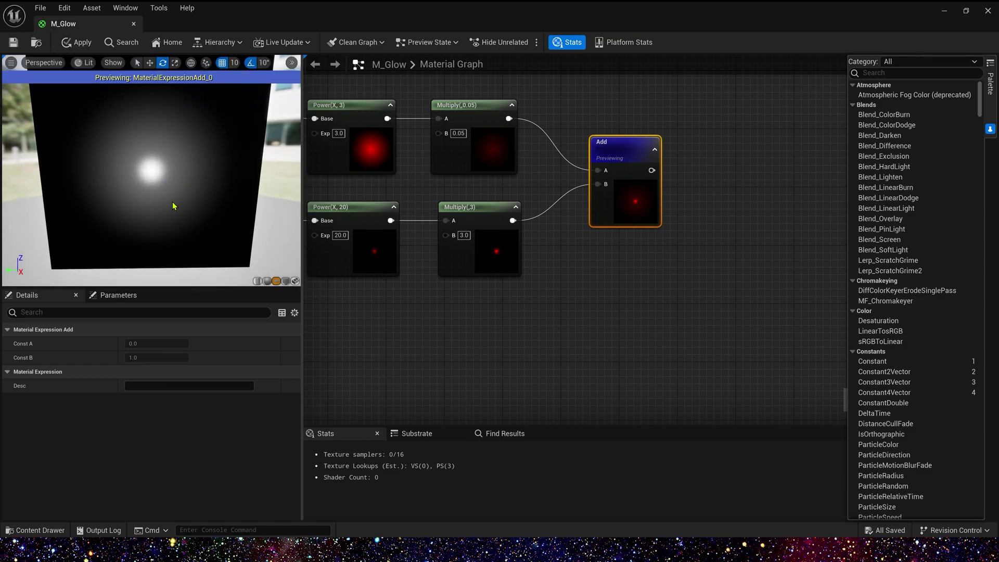
pyautogui.moveTo(174, 205); pyautogui.dragTo(174, 192)
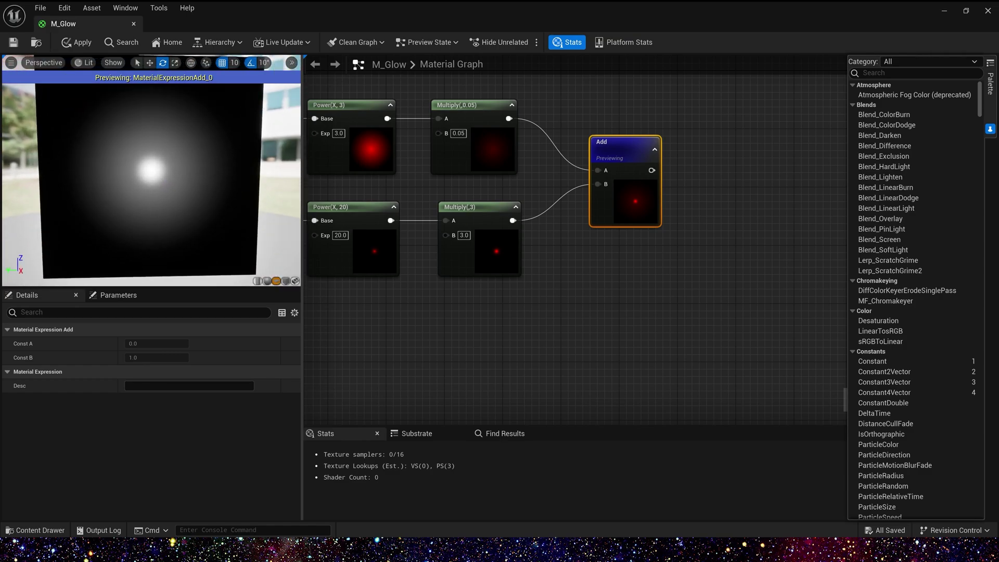
# Step: Multiply the Add result by the alpha of a new Particle Color node, using A for Add and B for alpha
pyautogui.click(723, 165)
pyautogui.moveTo(652, 171); pyautogui.dragTo(735, 180)
pyautogui.rightClick(592, 286)
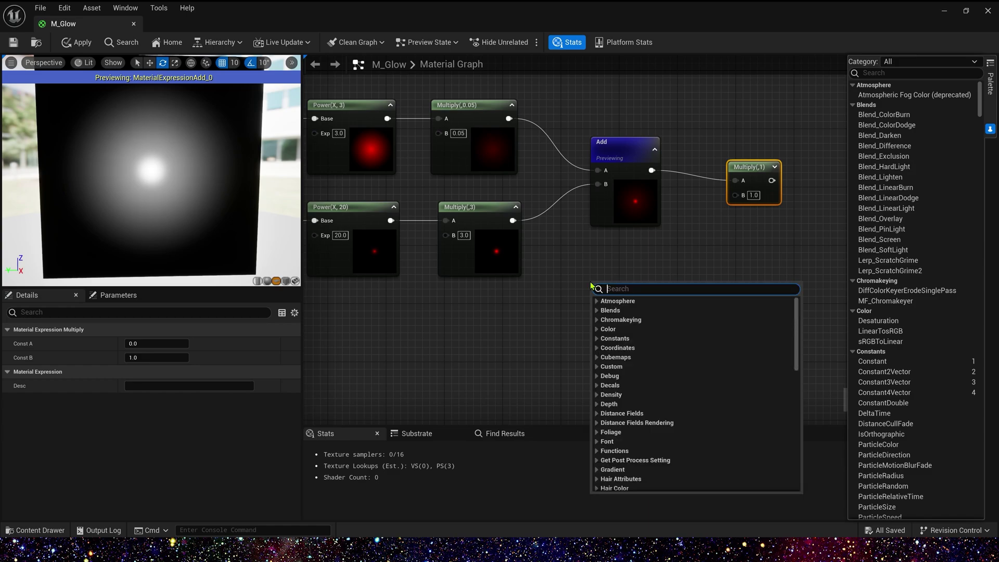
pyautogui.write('par')
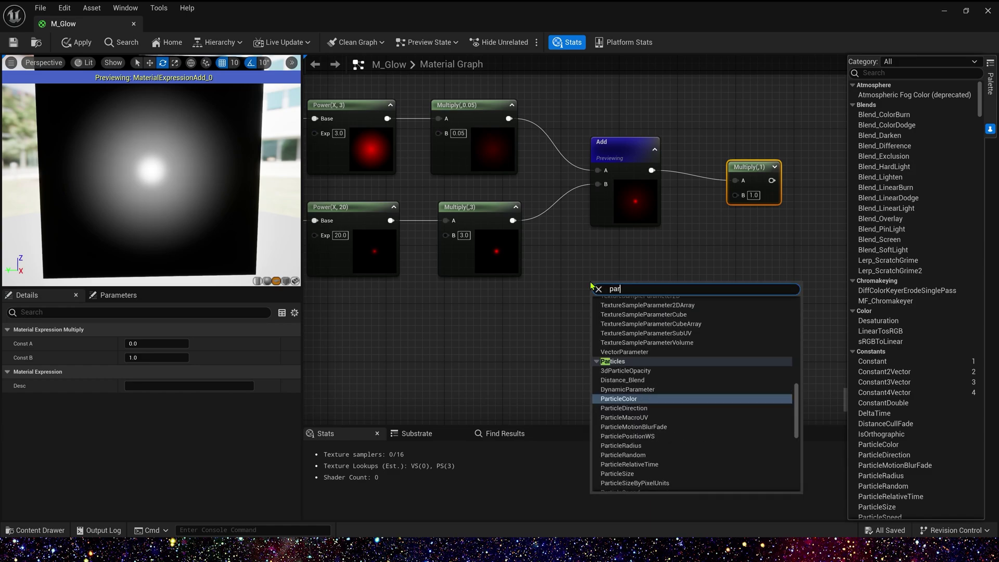
pyautogui.click(631, 399)
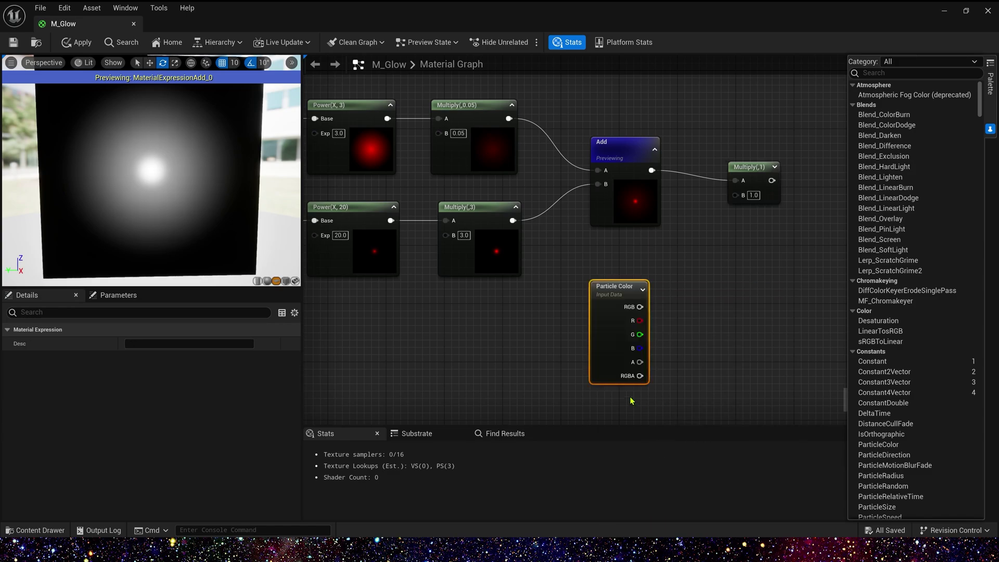
pyautogui.moveTo(640, 361); pyautogui.dragTo(741, 196)
pyautogui.moveTo(793, 241); pyautogui.dragTo(551, 265, button='right')
pyautogui.moveTo(508, 192); pyautogui.dragTo(508, 182)
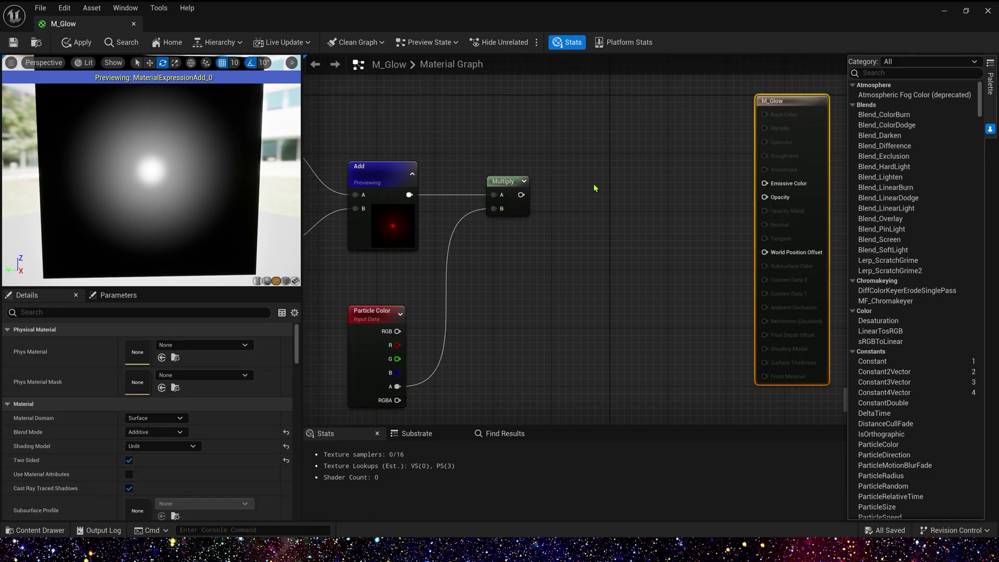
# Step: Route the Multiply result through a new Depth Fade node into the material's Opacity and stop previewing the Add node
pyautogui.rightClick(595, 188)
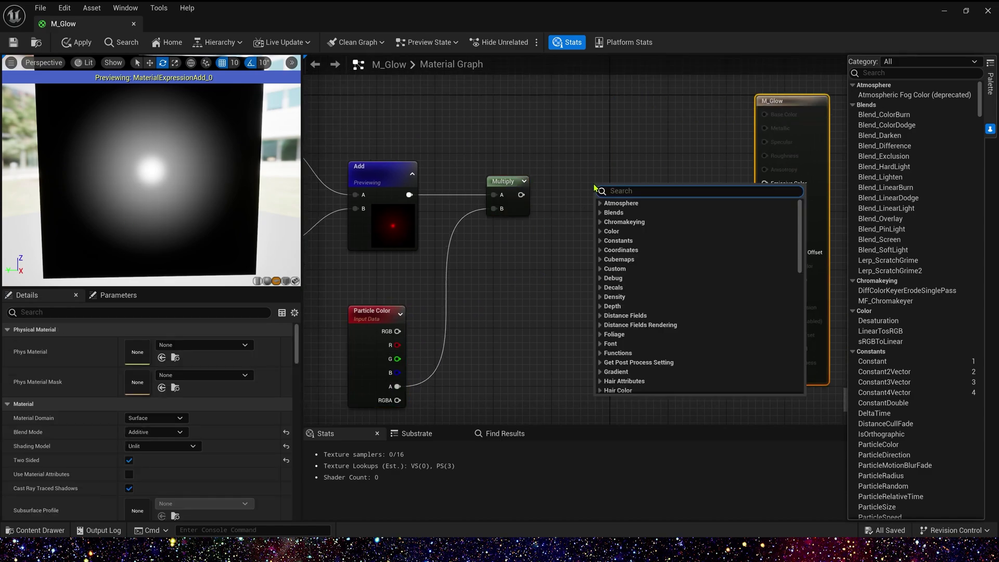
pyautogui.write('dep')
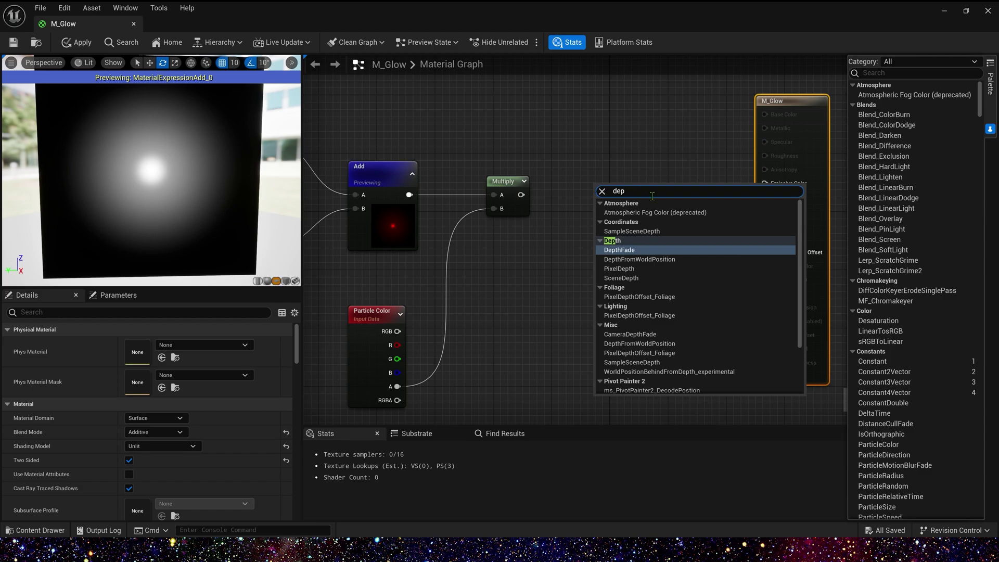
pyautogui.click(640, 250)
pyautogui.moveTo(520, 195); pyautogui.dragTo(610, 204)
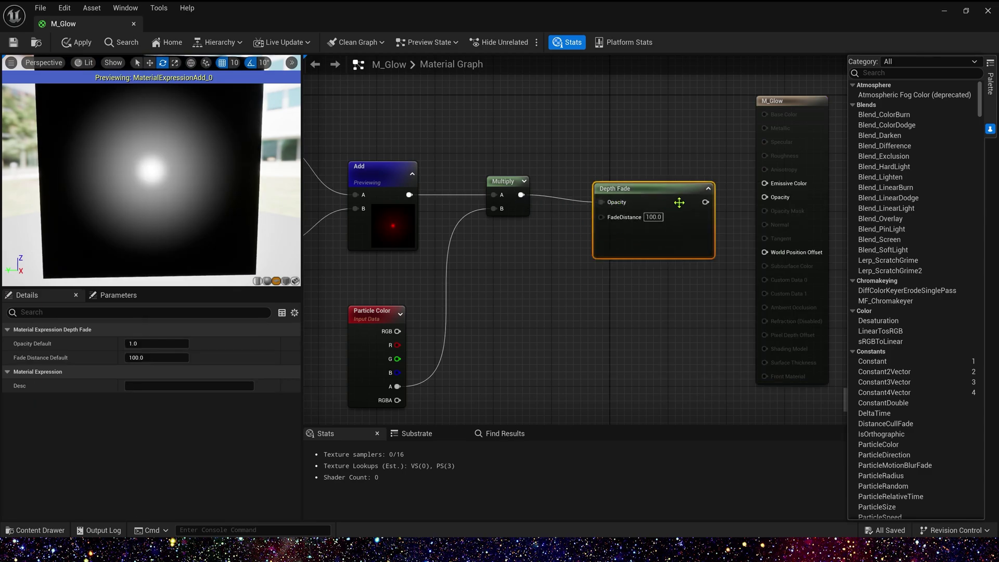
pyautogui.moveTo(704, 202); pyautogui.dragTo(765, 197)
pyautogui.moveTo(604, 184); pyautogui.dragTo(598, 177)
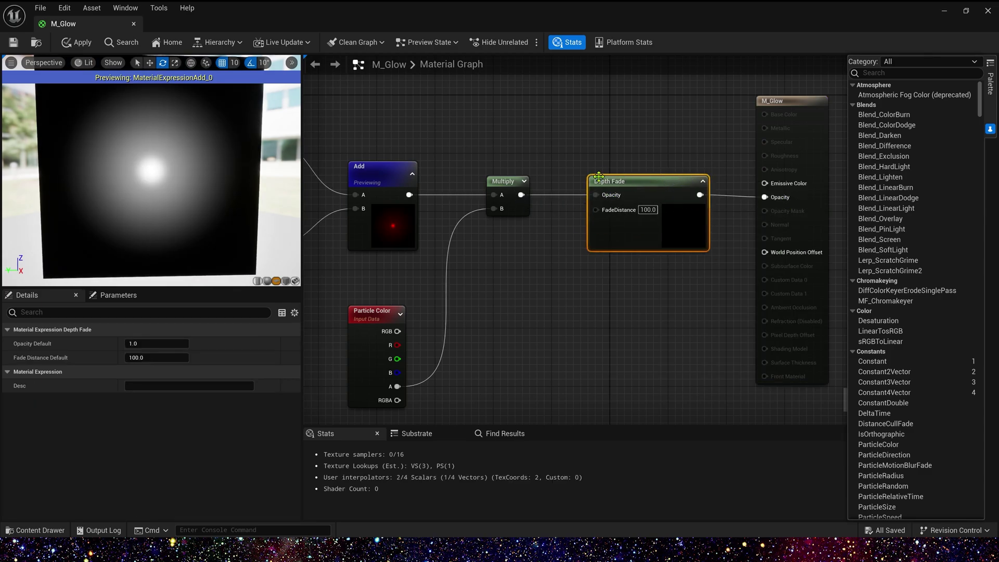
pyautogui.rightClick(367, 170)
pyautogui.click(406, 186)
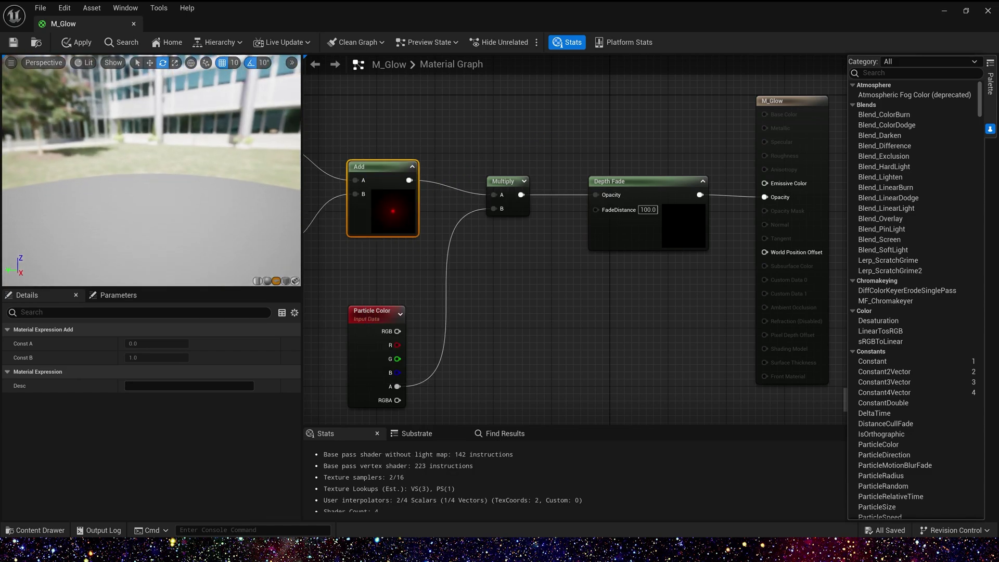
# Step: Duplicate the Particle Color node above Depth Fade and connect its RGB output to Emissive Color
pyautogui.moveTo(601, 110); pyautogui.dragTo(581, 179, button='right')
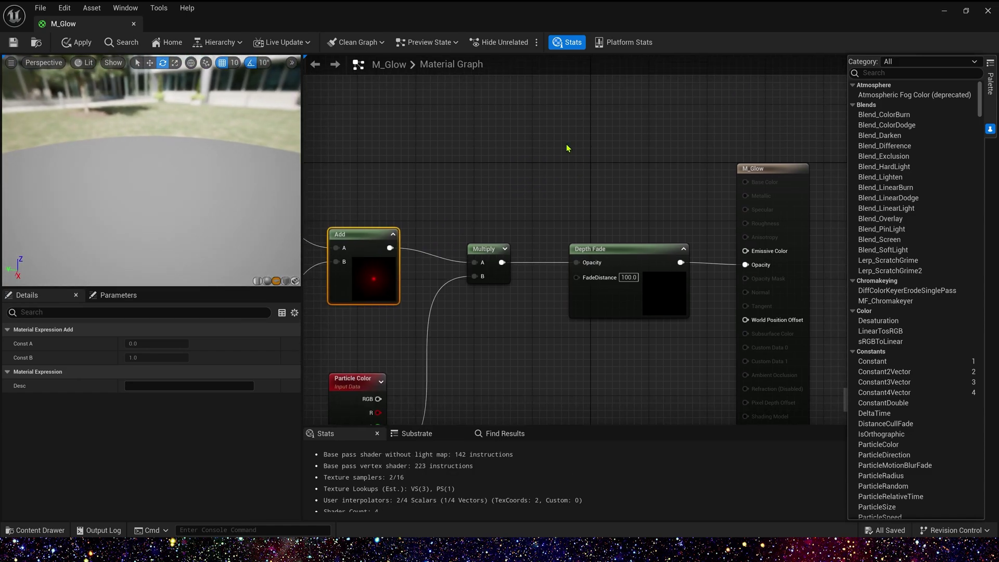
pyautogui.click(332, 395)
pyautogui.hotkey('ctrl', 'c')
pyautogui.hotkey('ctrl', 'v')
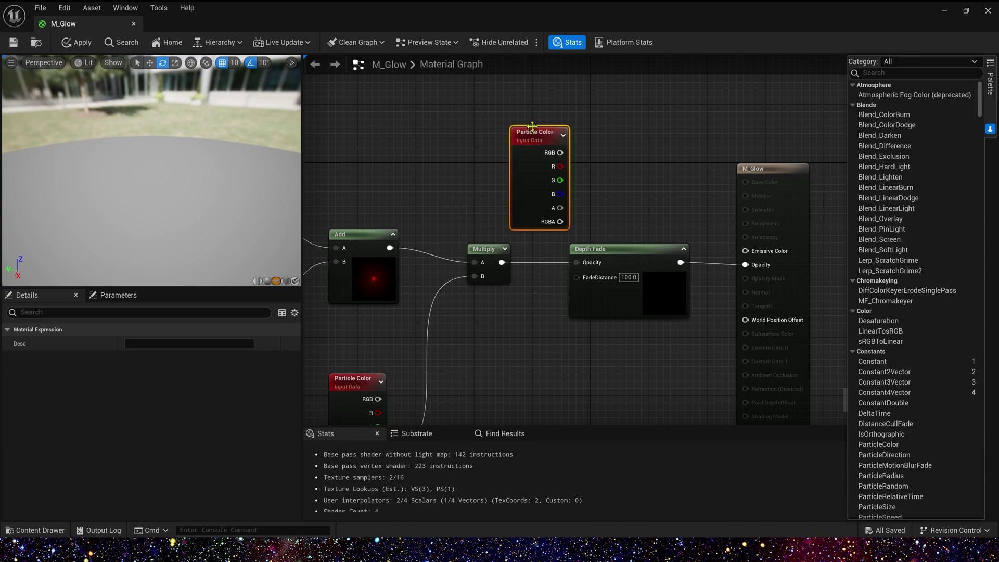
pyautogui.moveTo(541, 134); pyautogui.dragTo(744, 251)
pyautogui.click(597, 125)
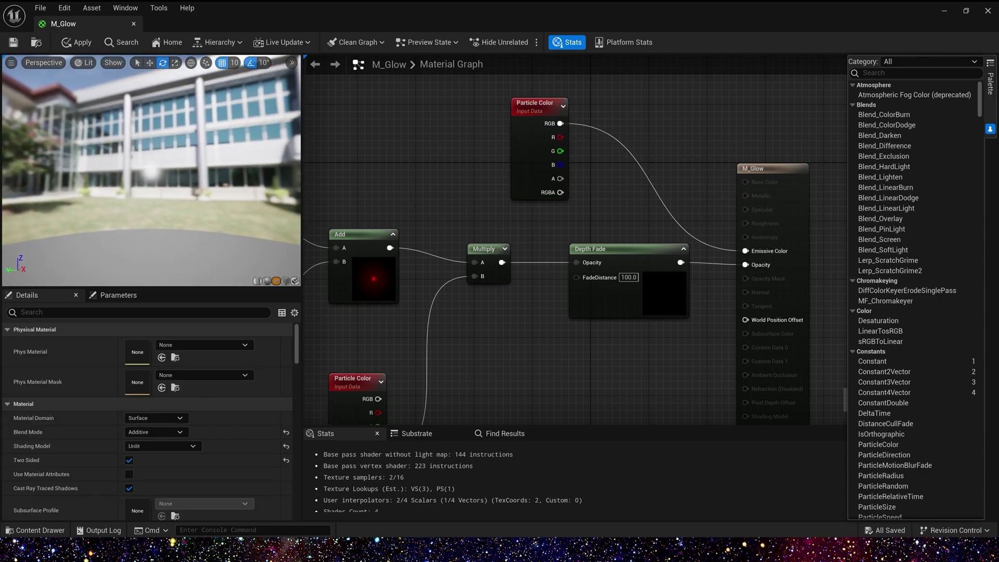
pyautogui.moveTo(297, 194); pyautogui.dragTo(288, 183)
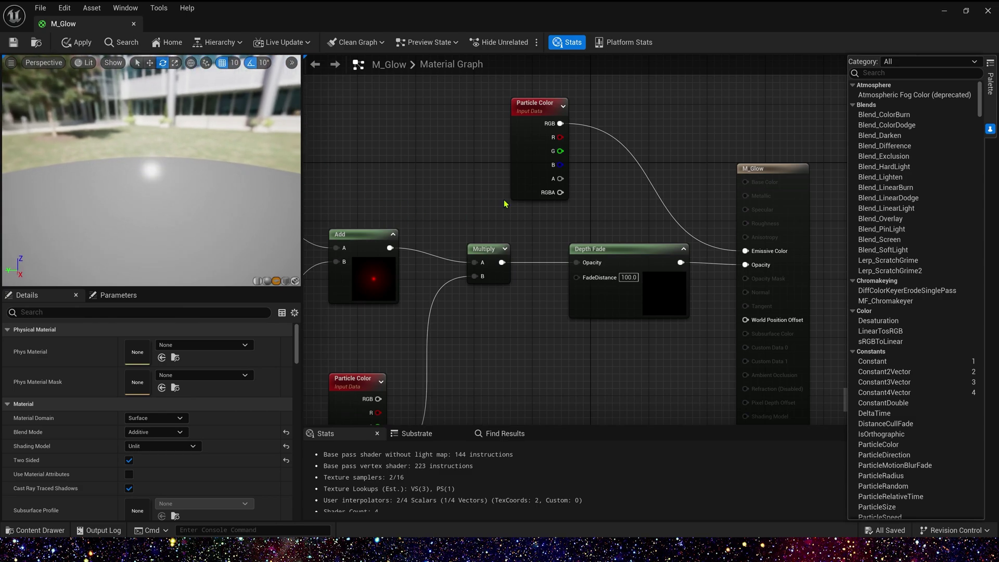
# Step: Move the nodes feeding Depth Fade farther from it to open a gap in the graph
pyautogui.scroll(-2, 483, 241)
pyautogui.moveTo(470, 292); pyautogui.dragTo(709, 240, button='right')
pyautogui.moveTo(658, 196); pyautogui.dragTo(682, 176, button='right')
pyautogui.scroll(-2, 537, 214)
pyautogui.moveTo(383, 128); pyautogui.dragTo(725, 288)
pyautogui.moveTo(722, 179); pyautogui.dragTo(644, 178)
pyautogui.click(682, 243)
pyautogui.moveTo(725, 215); pyautogui.dragTo(669, 227, button='right')
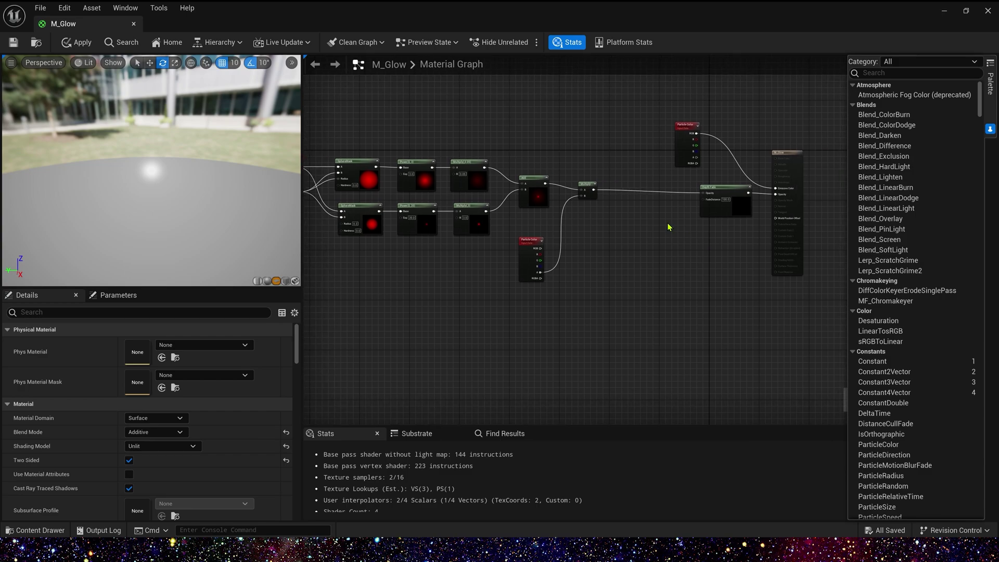
# Step: Add another Multiply node in the gap and feed the particle-alpha Multiply result into its A input
pyautogui.scroll(4, 647, 208)
pyautogui.press('m')
pyautogui.click(629, 215)
pyautogui.moveTo(540, 167); pyautogui.dragTo(639, 232)
pyautogui.moveTo(489, 365); pyautogui.dragTo(587, 282, button='right')
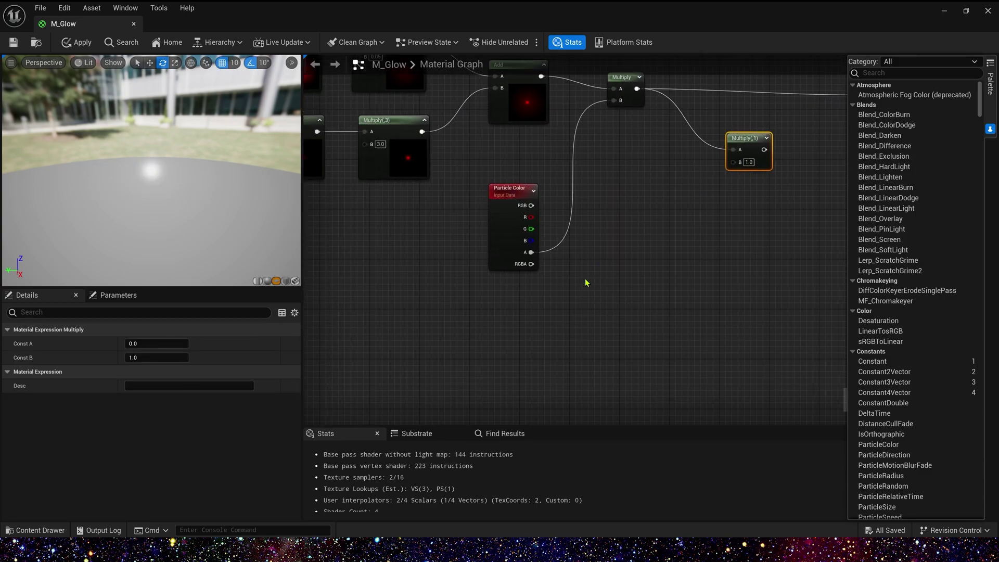
# Step: Build a chain of Time, Sine and ConstantBiasScale nodes below the lower Particle Color node
pyautogui.rightClick(402, 309)
pyautogui.write('time')
pyautogui.press('Return')
pyautogui.moveTo(434, 326); pyautogui.dragTo(561, 325)
pyautogui.write('sine')
pyautogui.press('Return')
pyautogui.write('con')
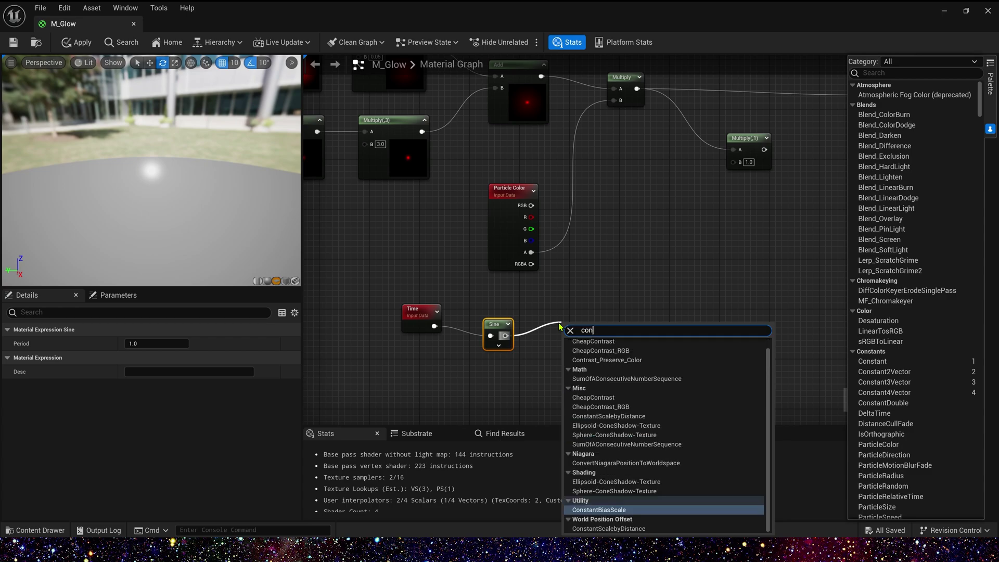
pyautogui.click(598, 509)
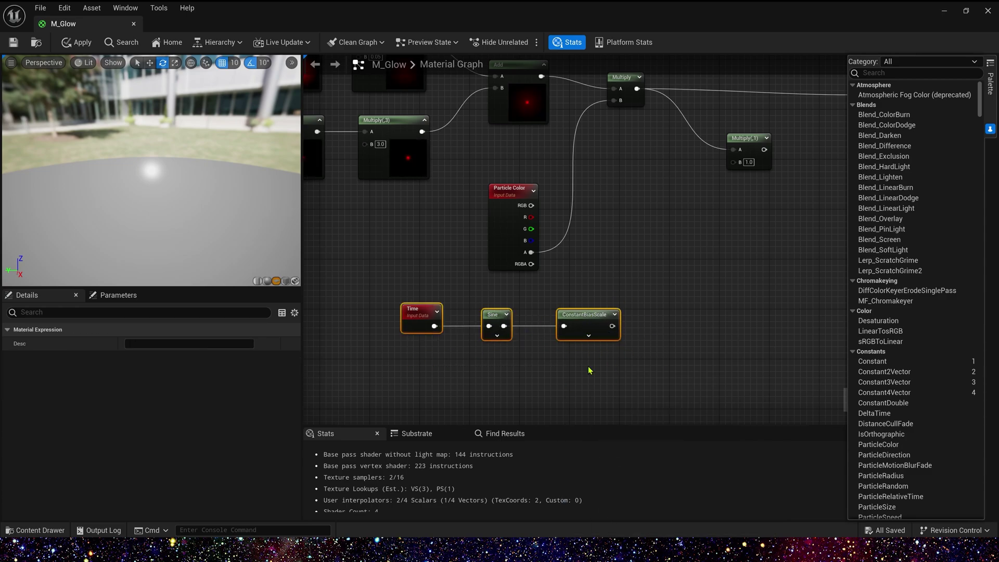
# Step: Connect ConstantBiasScale to B of the new Multiply node and place that node inline before Depth Fade's Opacity input
pyautogui.click(669, 235)
pyautogui.moveTo(670, 235); pyautogui.dragTo(628, 257, button='right')
pyautogui.moveTo(570, 347); pyautogui.dragTo(690, 184)
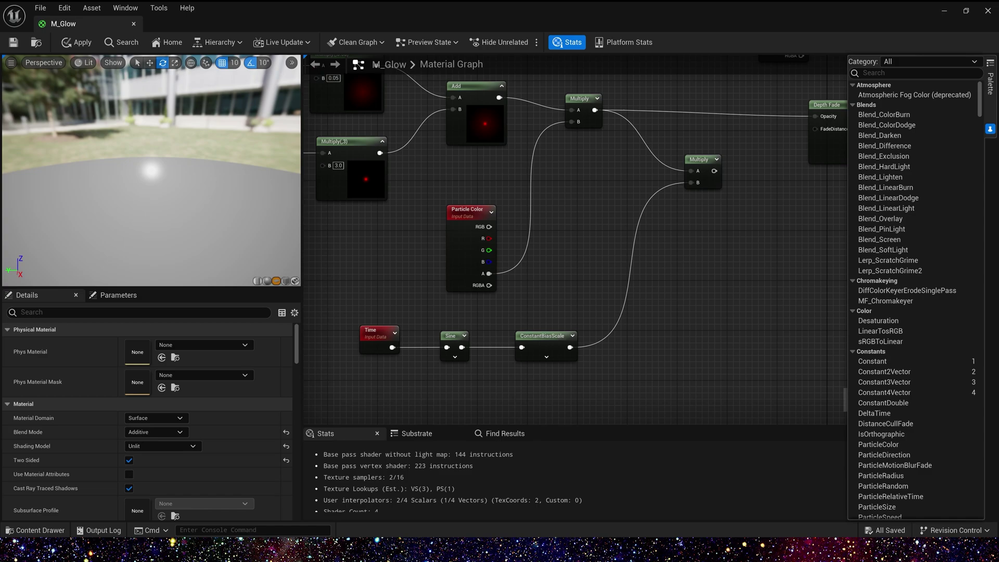
pyautogui.moveTo(749, 139); pyautogui.dragTo(666, 198, button='right')
pyautogui.moveTo(632, 231); pyautogui.dragTo(631, 161)
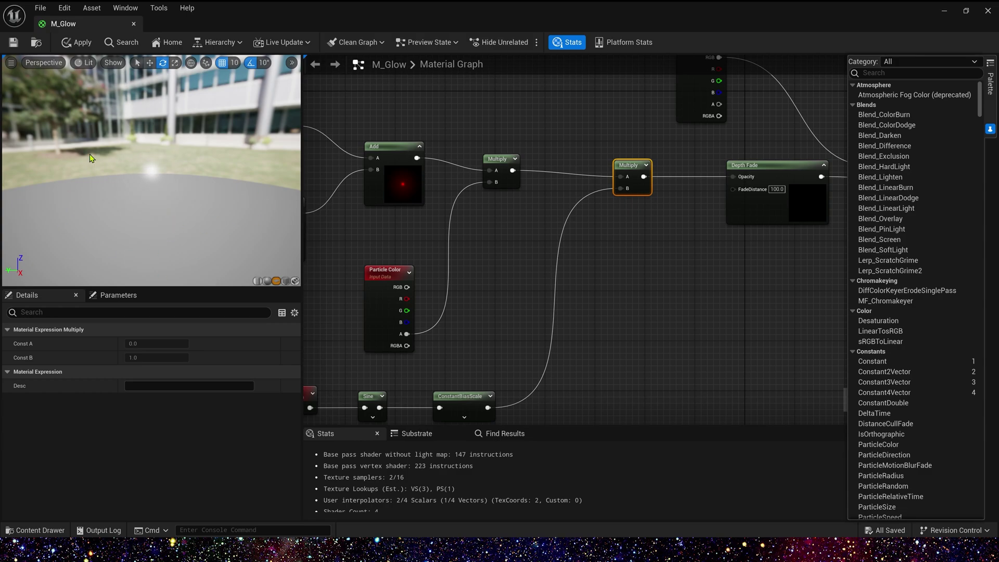
# Step: Insert a Multiply node between Time and Sine and set its B value to 10
pyautogui.moveTo(465, 316); pyautogui.dragTo(718, 188, button='right')
pyautogui.moveTo(550, 264); pyautogui.dragTo(618, 279)
pyautogui.click(549, 278)
pyautogui.press('m')
pyautogui.click(547, 266)
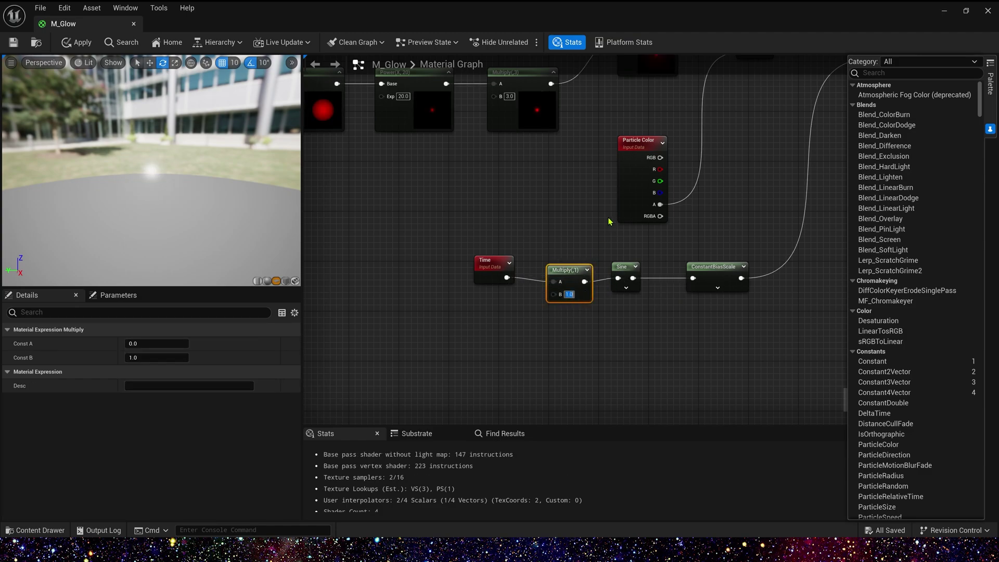
pyautogui.write('2')
pyautogui.press('Return')
pyautogui.click(187, 356)
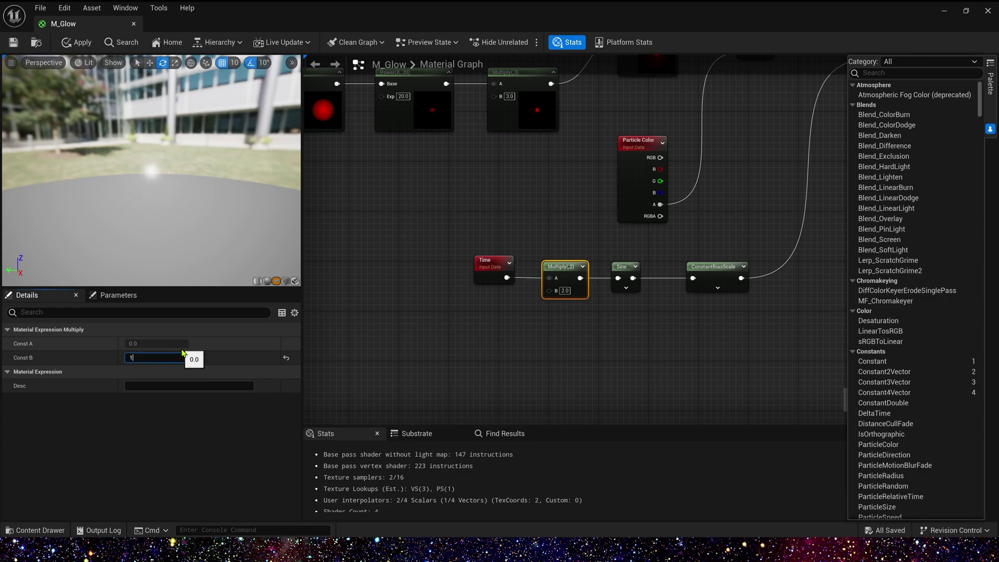
pyautogui.write('10')
pyautogui.press('Tab')
pyautogui.moveTo(235, 176); pyautogui.dragTo(376, 184)
pyautogui.scroll(-4, 586, 207)
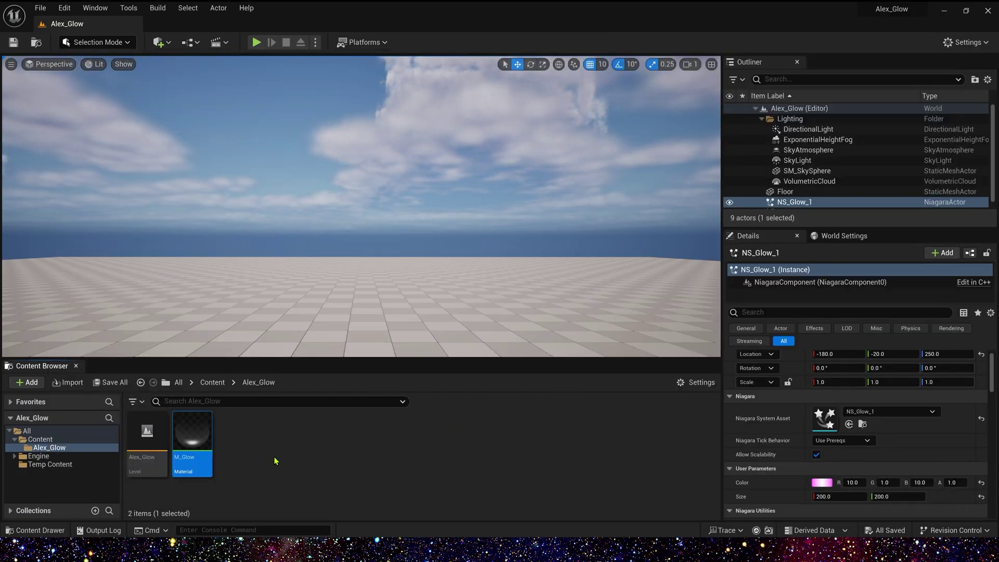
# Step: Create a new Niagara System in the Alex_Glow content folder and name it NS_Glow
pyautogui.rightClick(275, 461)
pyautogui.click(335, 223)
pyautogui.scroll(-2, 499, 323)
pyautogui.click(502, 334)
pyautogui.click(490, 425)
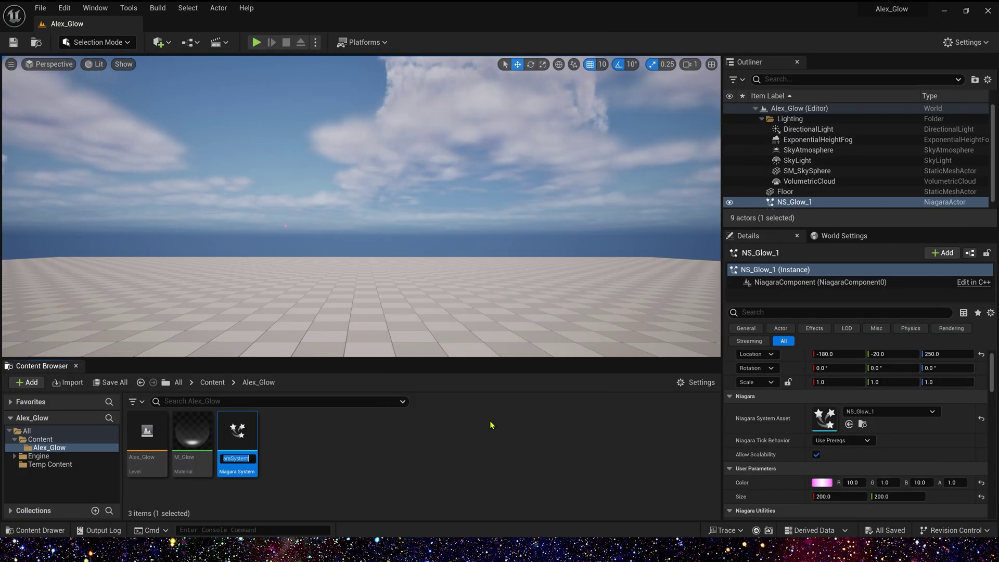
pyautogui.write('NS_Glow')
pyautogui.press('Return')
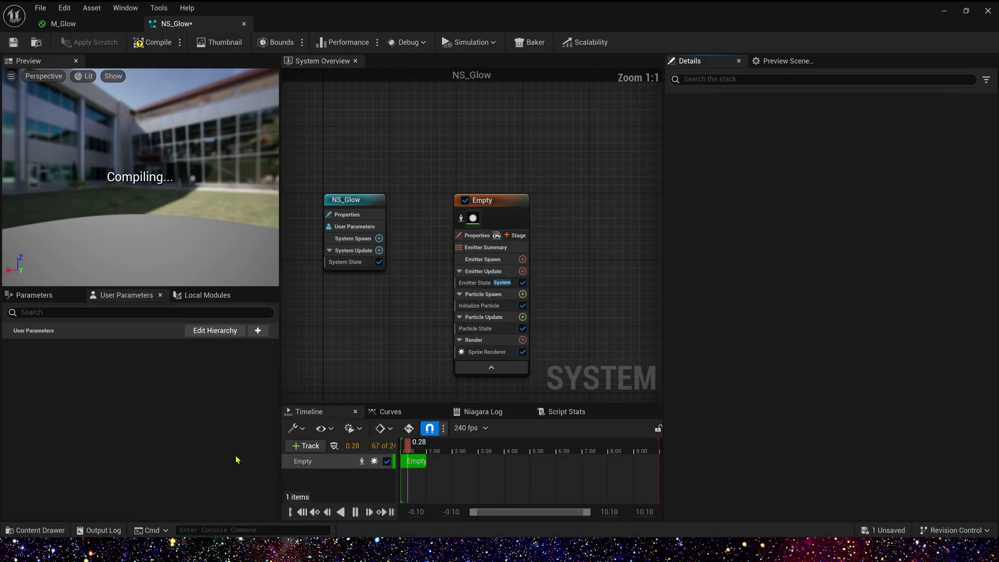
# Step: Assign M_Glow as the material of the Empty emitter's Sprite Renderer in NS_Glow
pyautogui.click(533, 302)
pyautogui.click(66, 23)
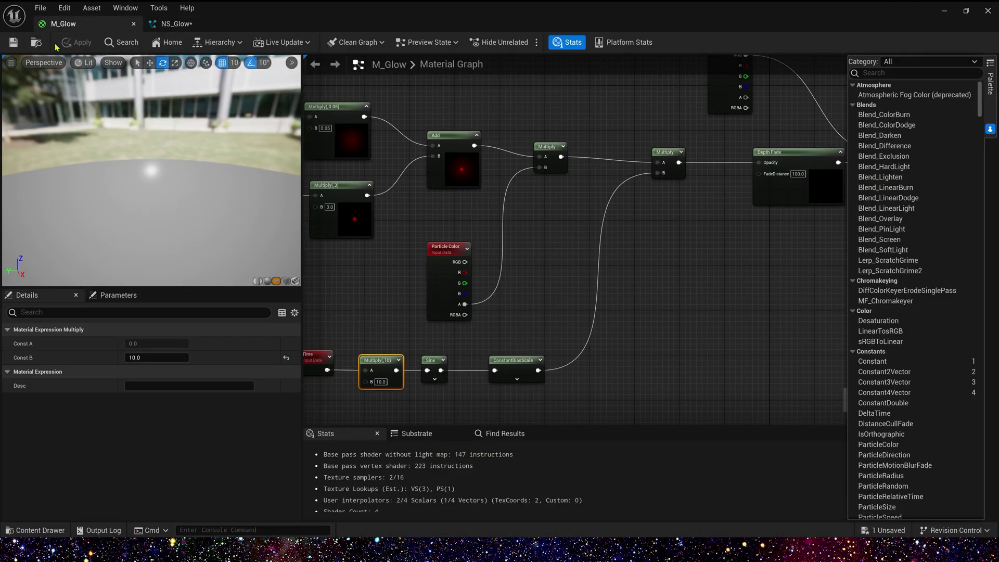
pyautogui.click(176, 24)
pyautogui.click(806, 165)
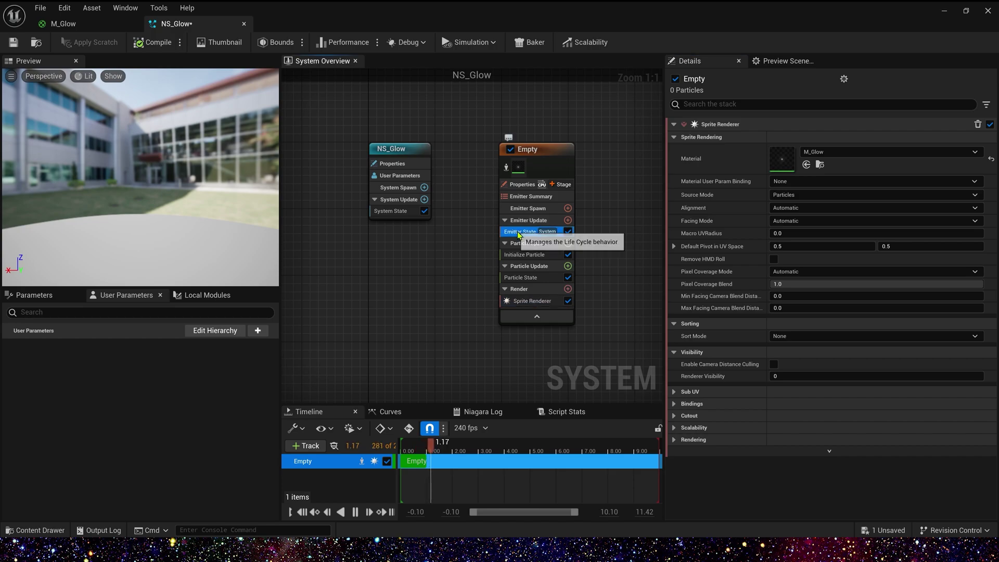
# Step: Set the Emitter State's Life Cycle Mode to Self and add Spawn Burst Instantaneous to Emitter Update
pyautogui.click(552, 232)
pyautogui.moveTo(693, 167)
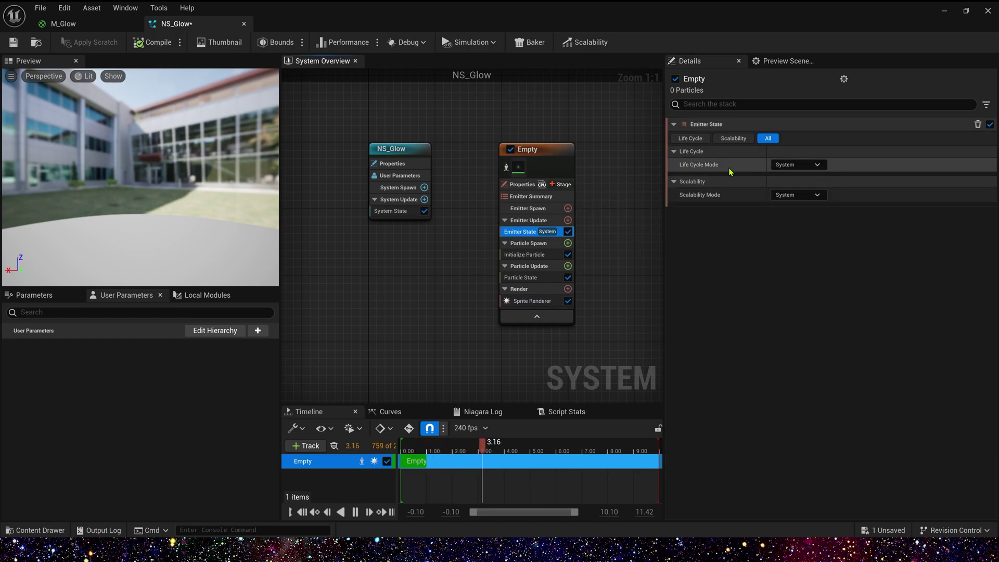
pyautogui.click(796, 164)
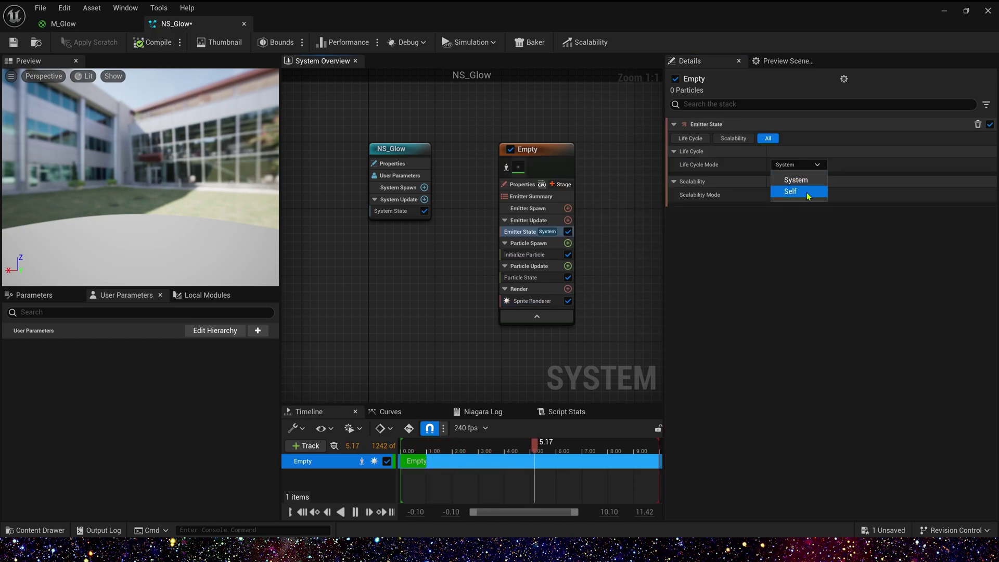
pyautogui.click(806, 193)
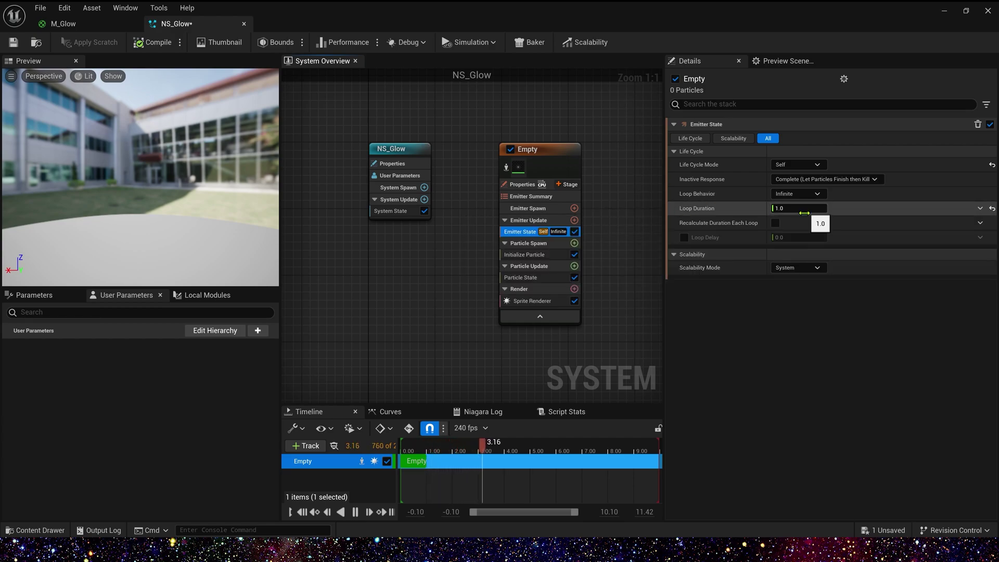
pyautogui.click(574, 220)
pyautogui.click(411, 315)
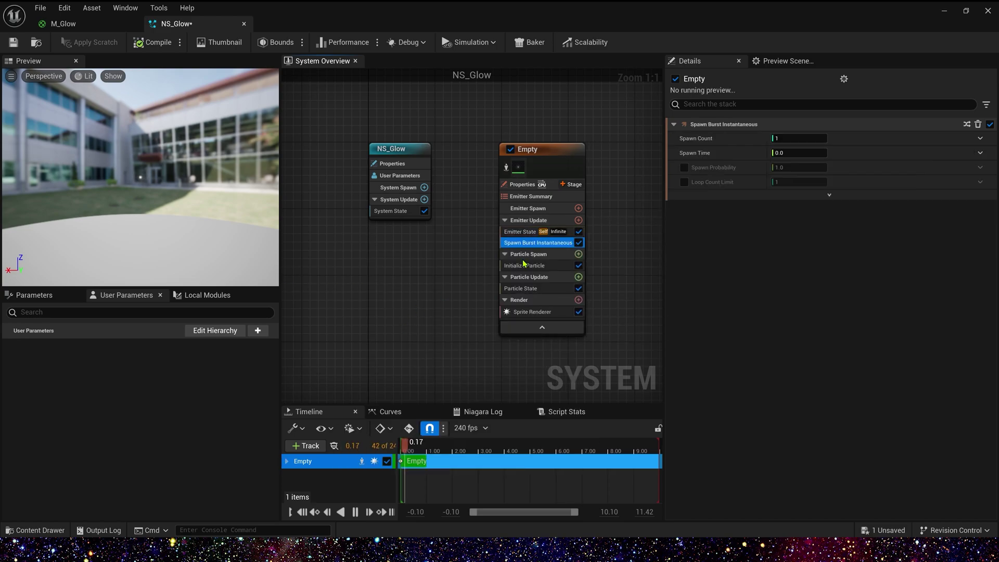
pyautogui.moveTo(190, 146); pyautogui.dragTo(193, 147)
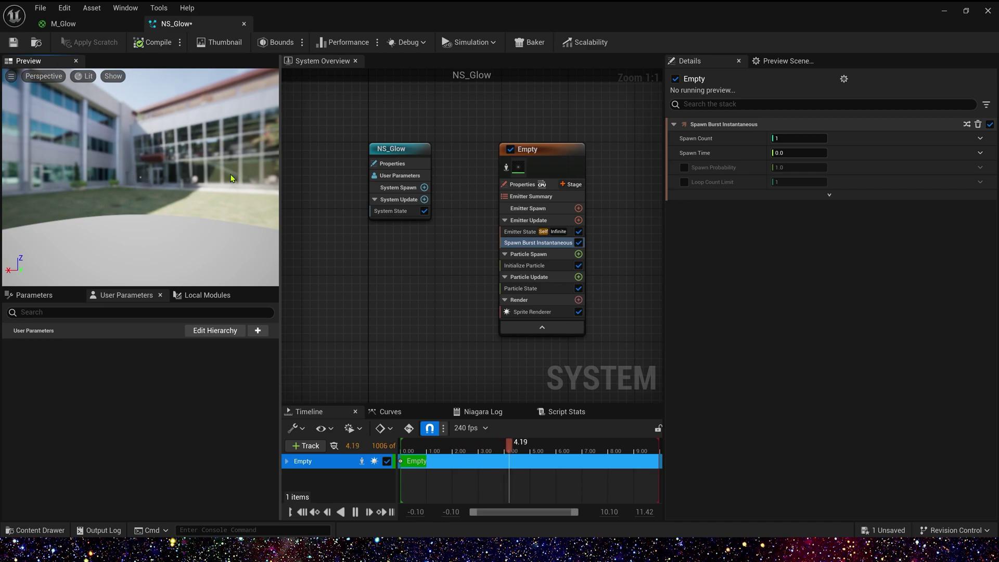
pyautogui.moveTo(185, 180); pyautogui.dragTo(179, 177)
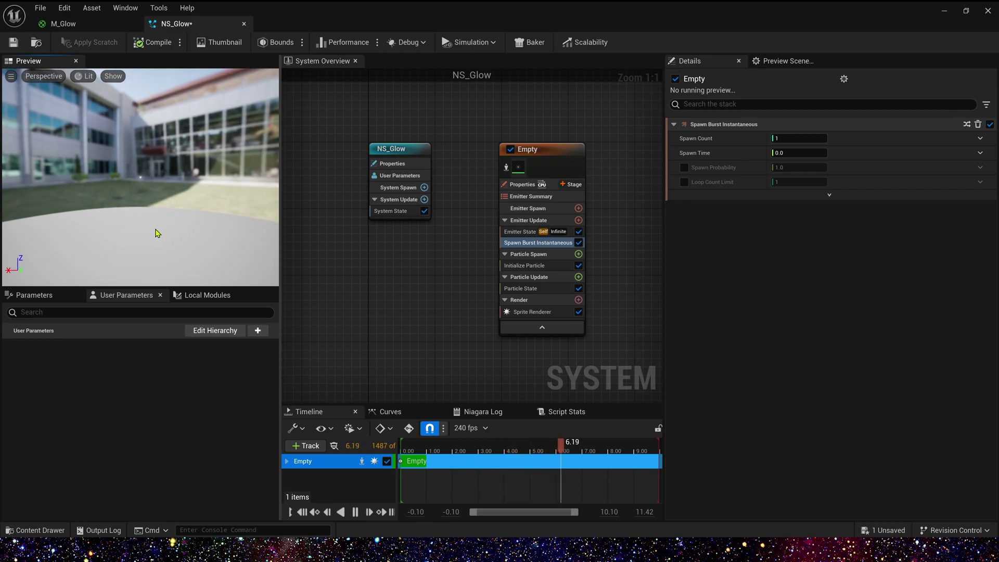
pyautogui.moveTo(155, 229)
pyautogui.mouseDown()
pyautogui.moveTo(150, 218)
pyautogui.moveTo(140, 223)
pyautogui.mouseUp()
pyautogui.moveTo(208, 183); pyautogui.dragTo(218, 183)
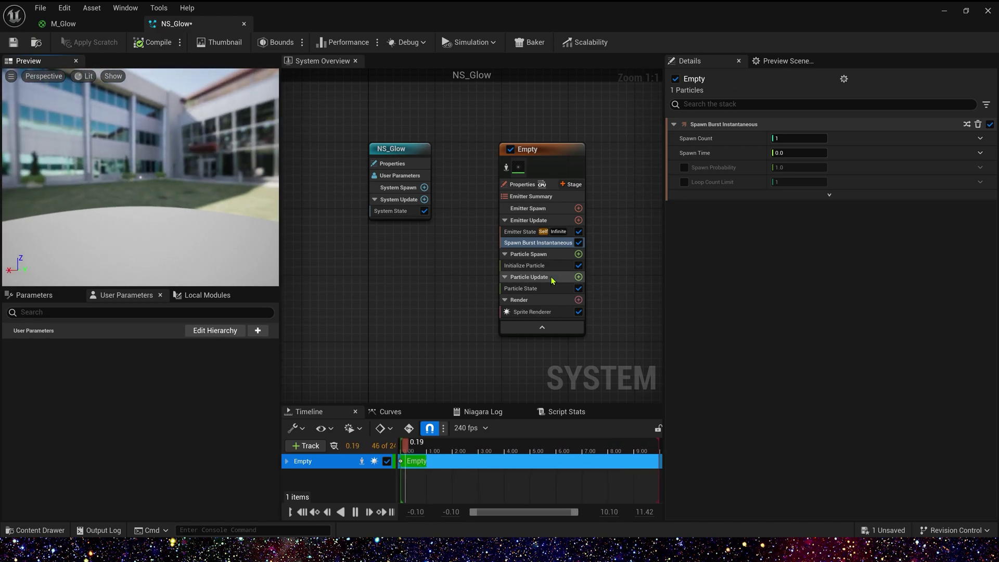
# Step: In the Empty emitter's Initialize Particle module, set the Lifetime to 0.25 and the Color Mode to Direct Set
pyautogui.click(538, 265)
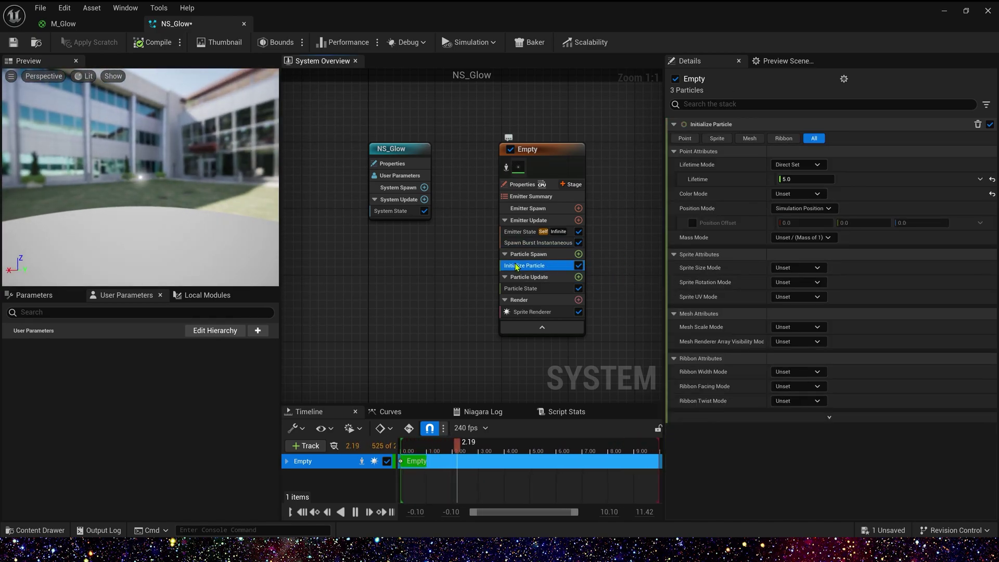
pyautogui.click(803, 180)
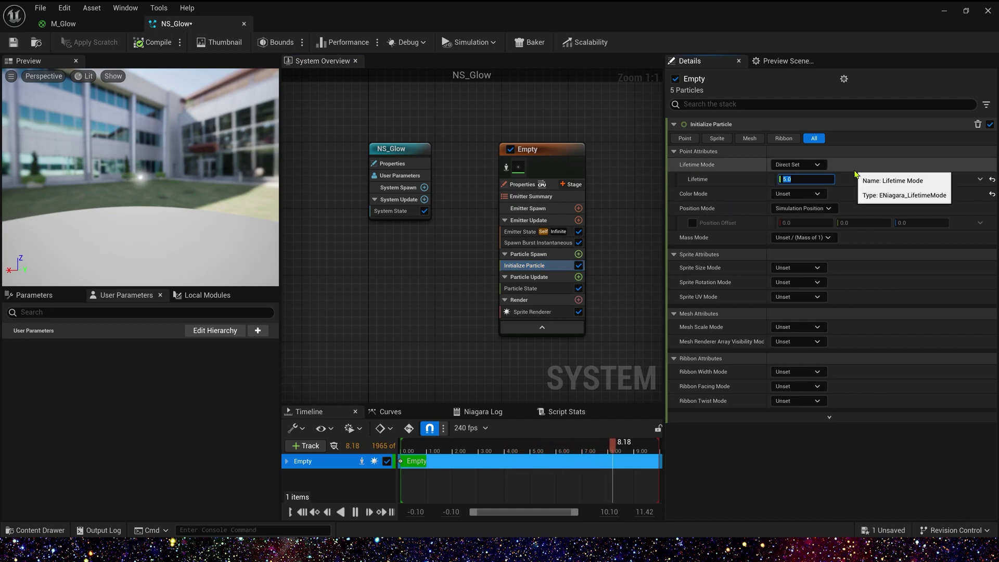
pyautogui.write('25')
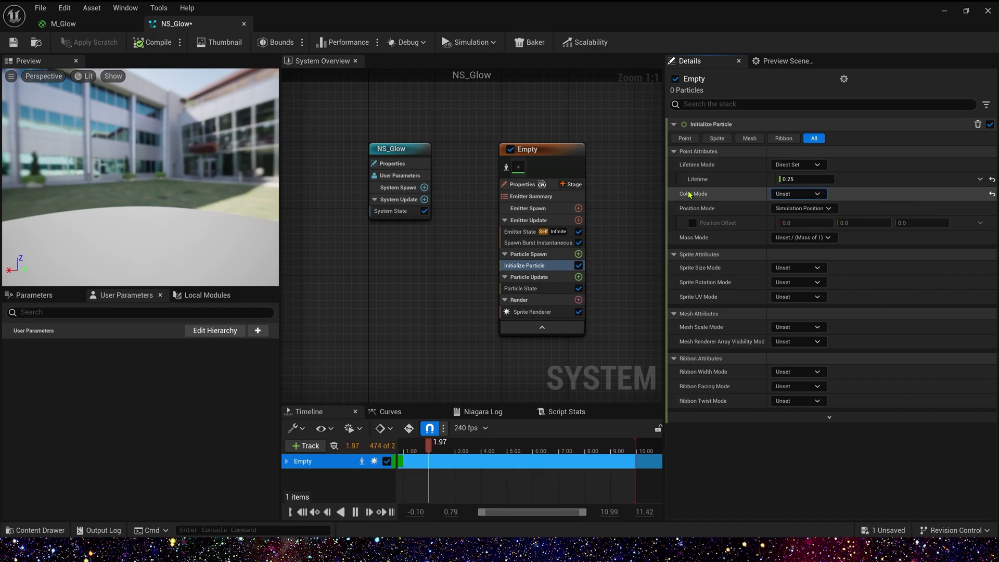
pyautogui.click(798, 194)
pyautogui.click(829, 220)
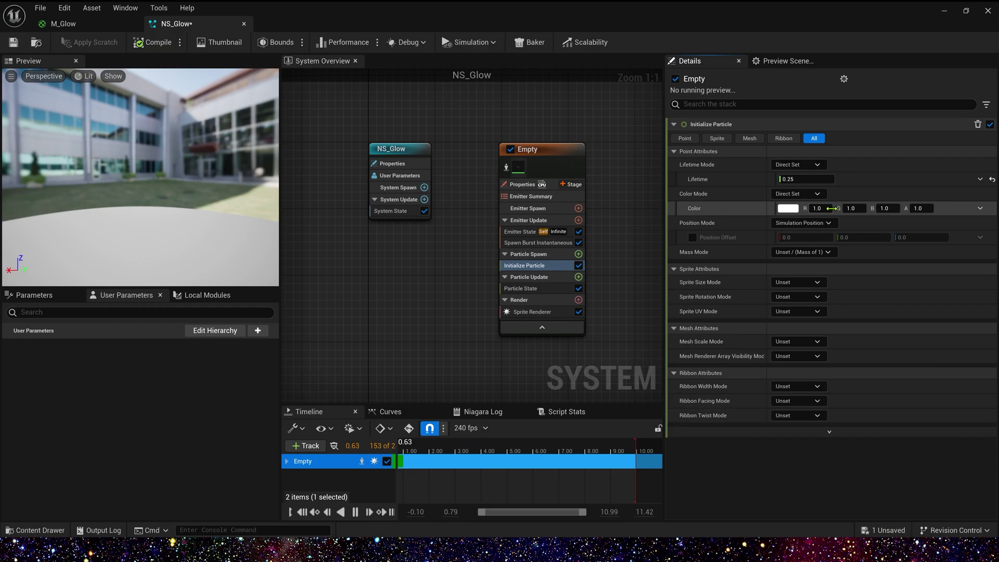
pyautogui.click(829, 208)
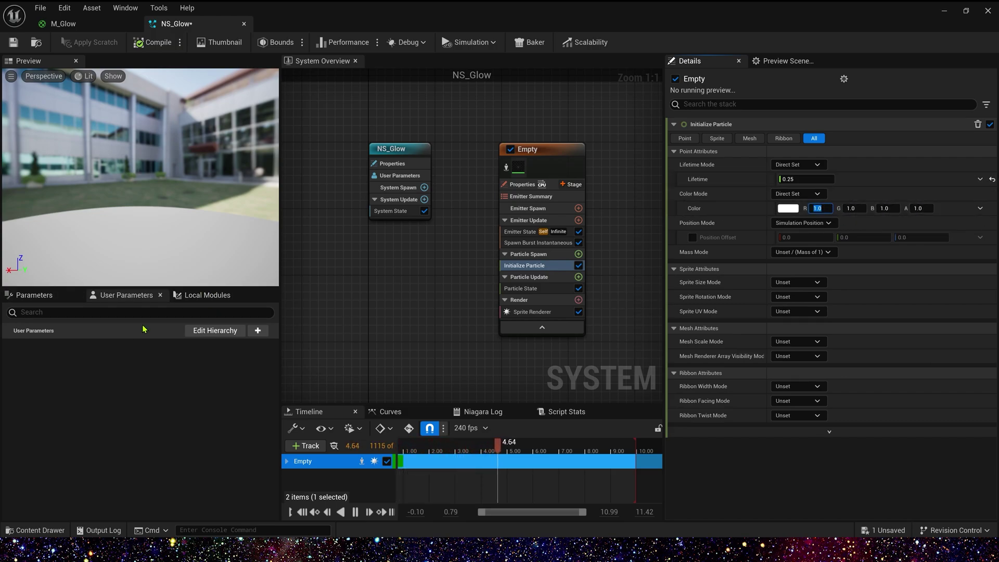
# Step: Create a Linear Color user parameter named Color and link it to the Color input of Initialize Particle
pyautogui.click(258, 330)
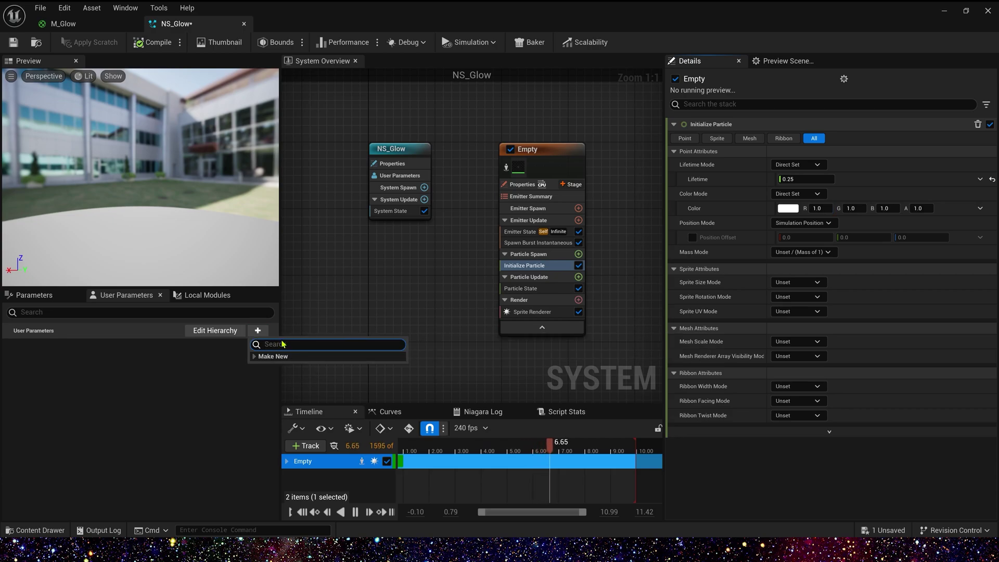
pyautogui.write('colo')
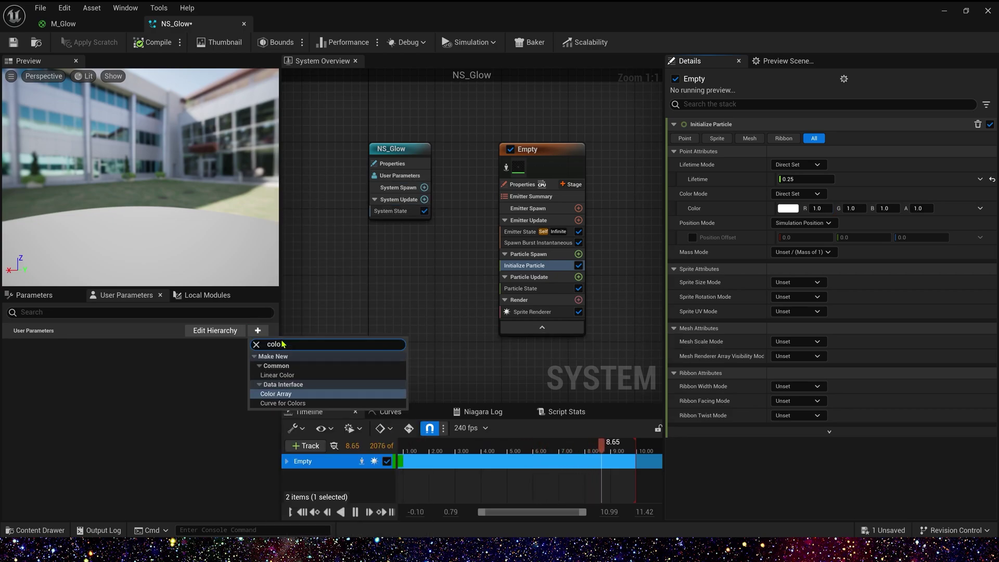
pyautogui.click(278, 376)
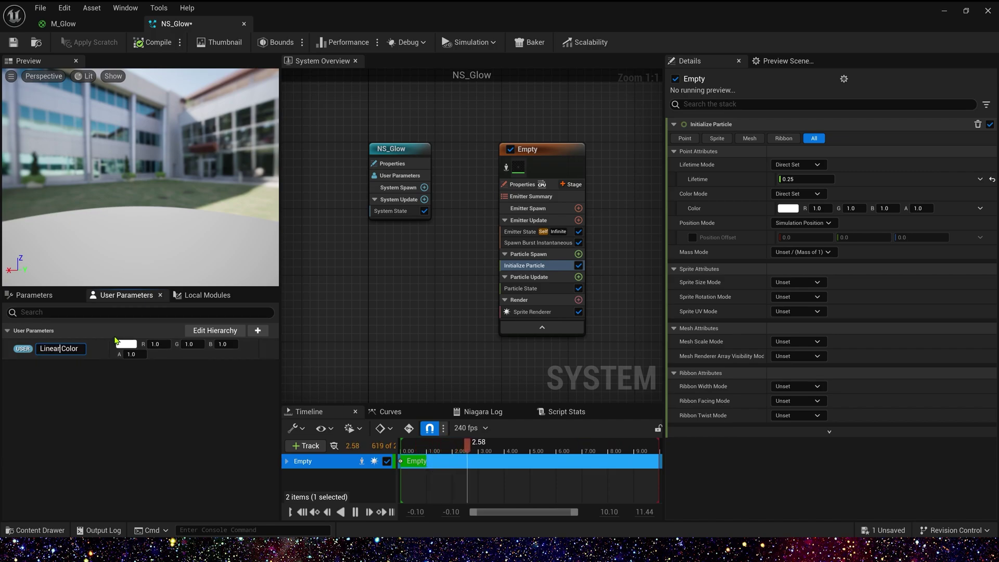
pyautogui.press('BackSpace')
pyautogui.press('BackSpace')
pyautogui.press('Return')
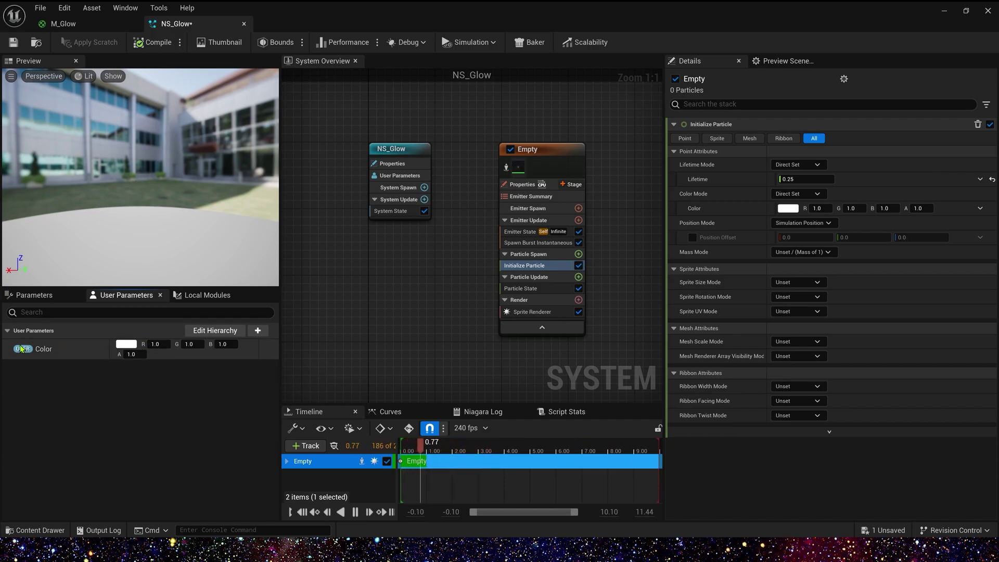
pyautogui.moveTo(21, 347); pyautogui.dragTo(806, 211)
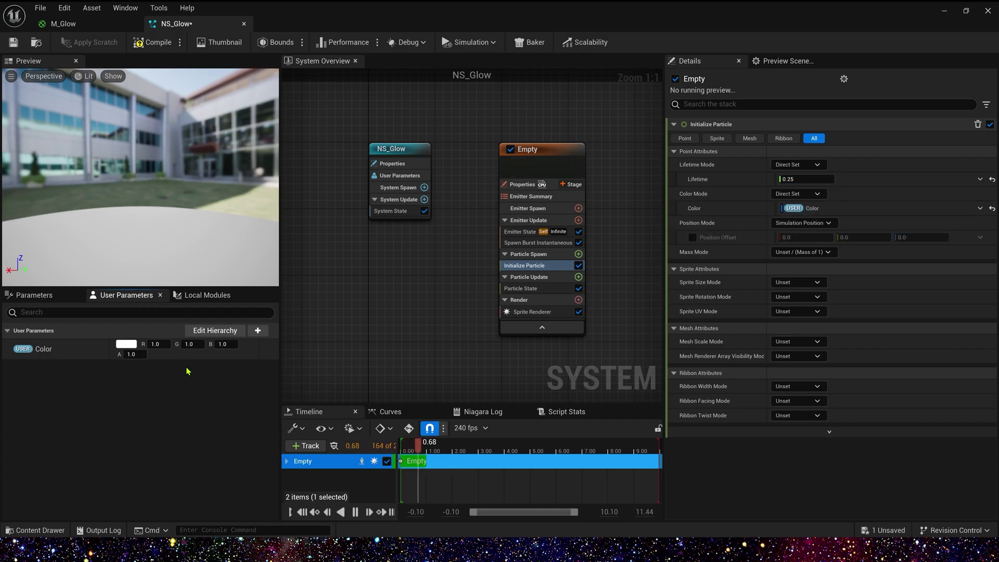
# Step: Set the R and B values of the Color user parameter to 10
pyautogui.moveTo(109, 344); pyautogui.dragTo(74, 346)
pyautogui.click(123, 345)
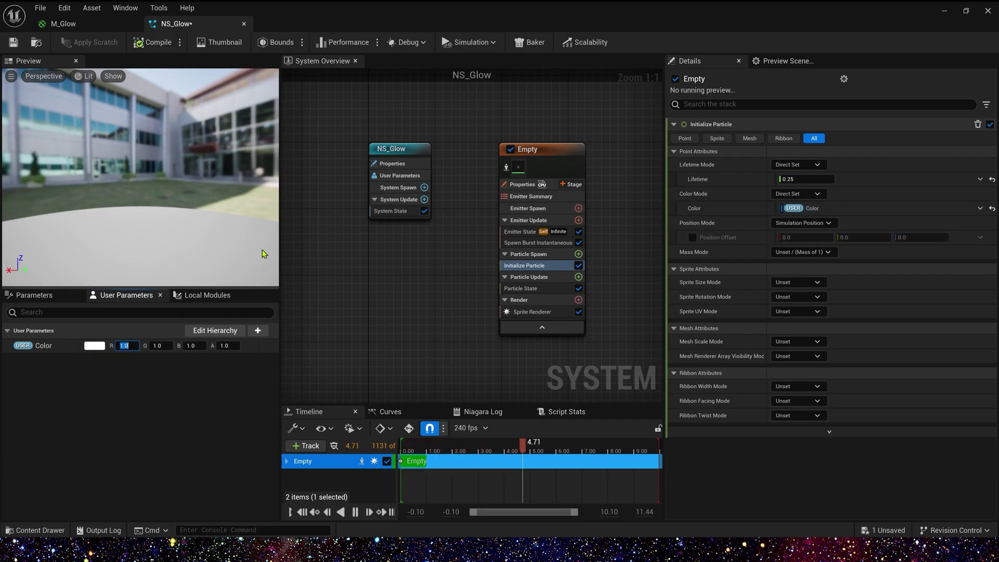
pyautogui.write('10')
pyautogui.press('Tab')
pyautogui.write('10')
pyautogui.press('Tab')
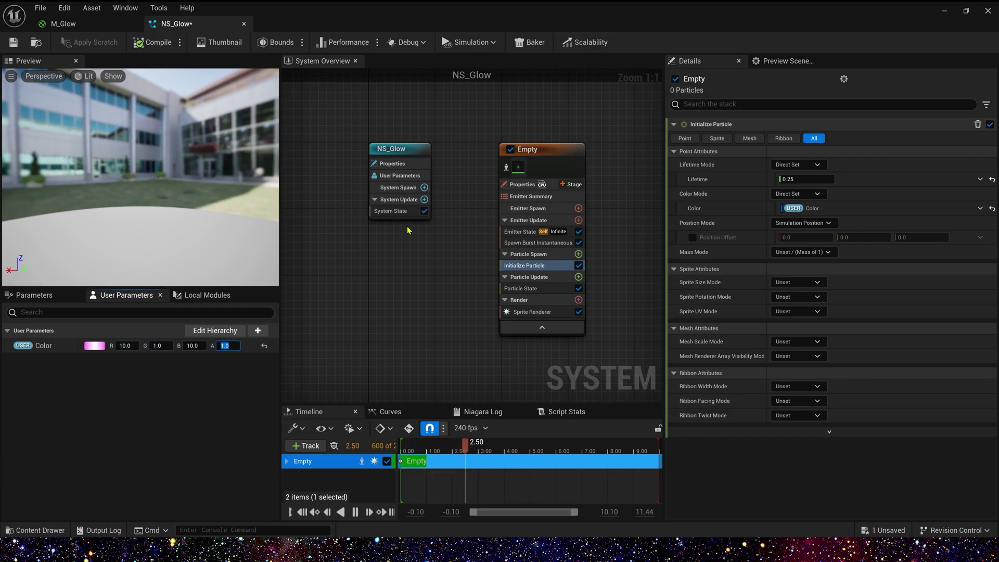
# Step: Set Initialize Particle's Sprite Size Mode to Non-Uniform and create a Vector 2D user parameter named Size
pyautogui.click(796, 283)
pyautogui.click(804, 331)
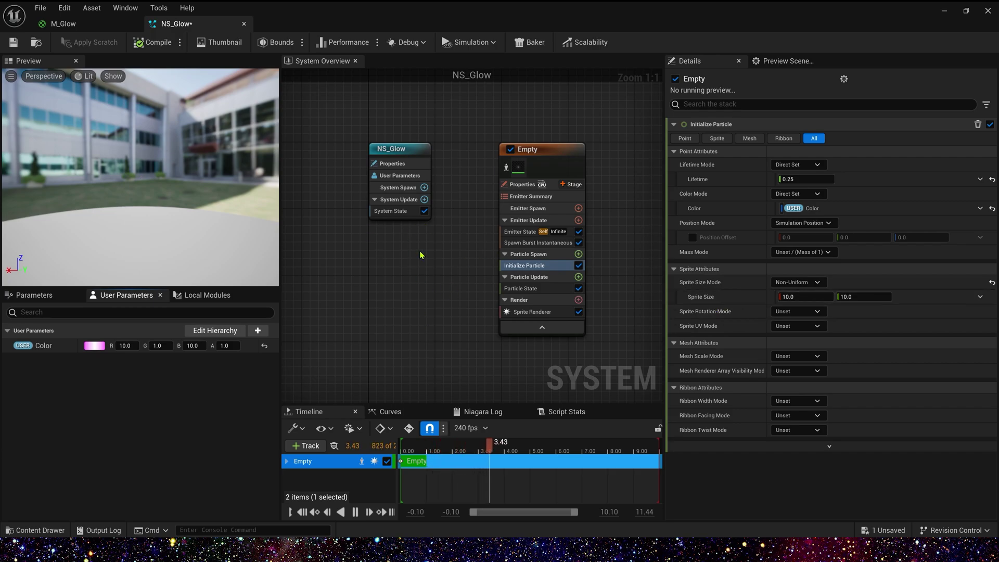
pyautogui.click(257, 330)
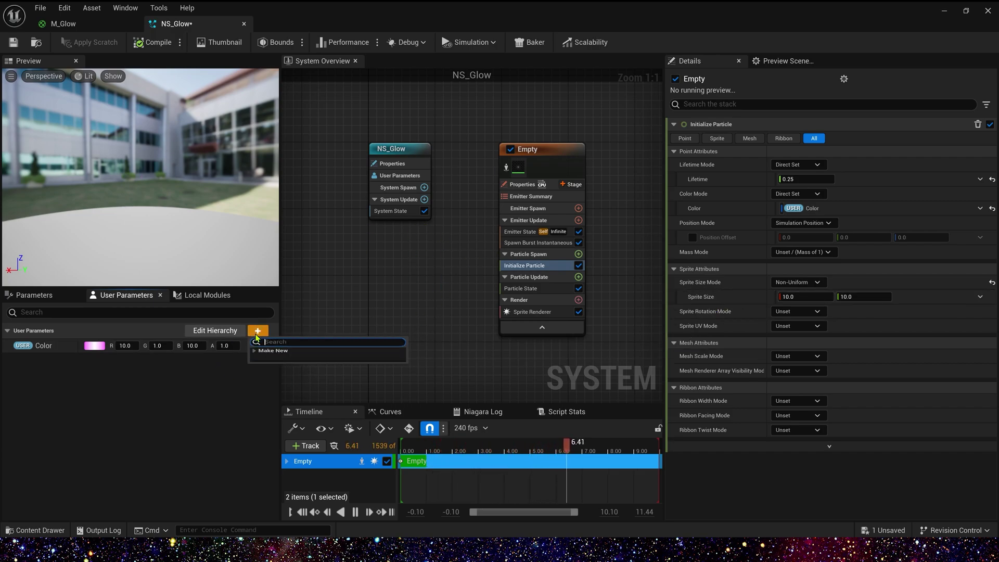
pyautogui.click(304, 356)
pyautogui.write('2d')
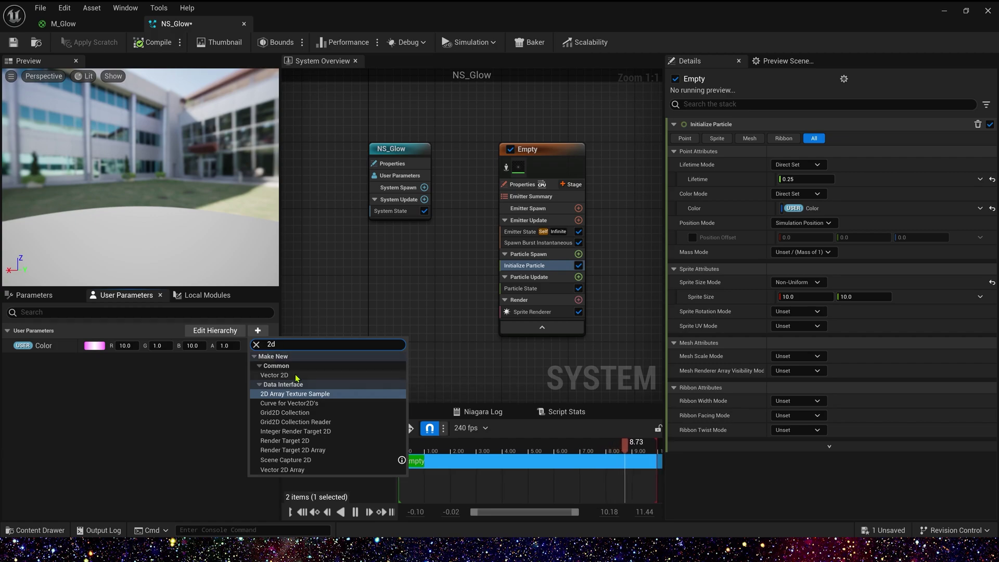
pyautogui.click(274, 375)
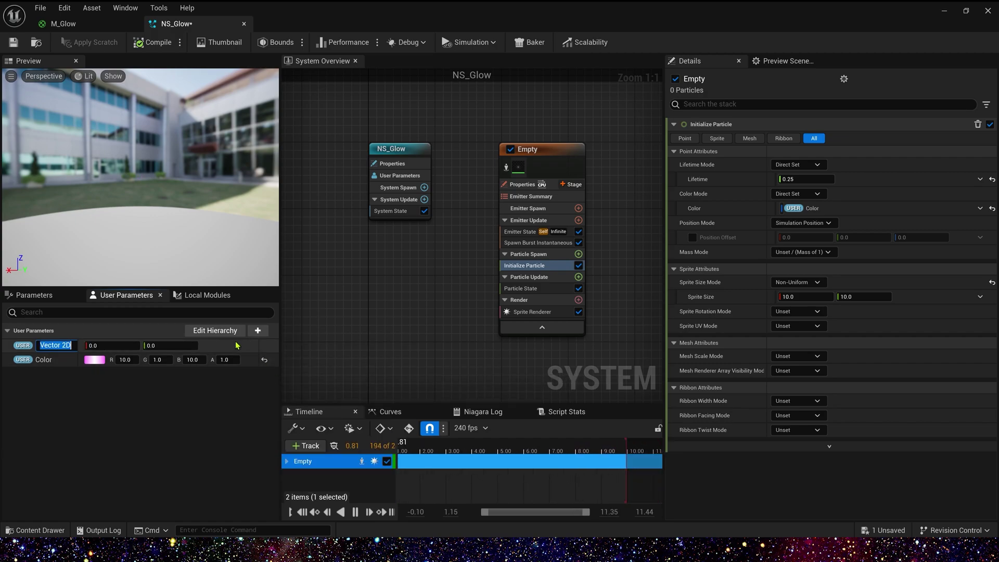
pyautogui.press('Return')
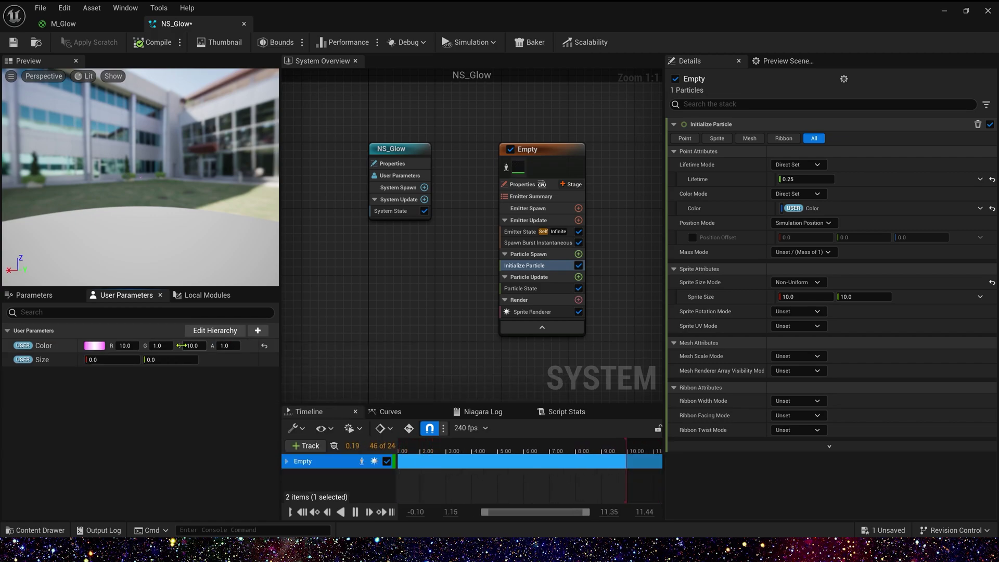
# Step: Link the Size user parameter to the Sprite Size input and set both of its values to 200
pyautogui.moveTo(42, 359); pyautogui.dragTo(791, 299)
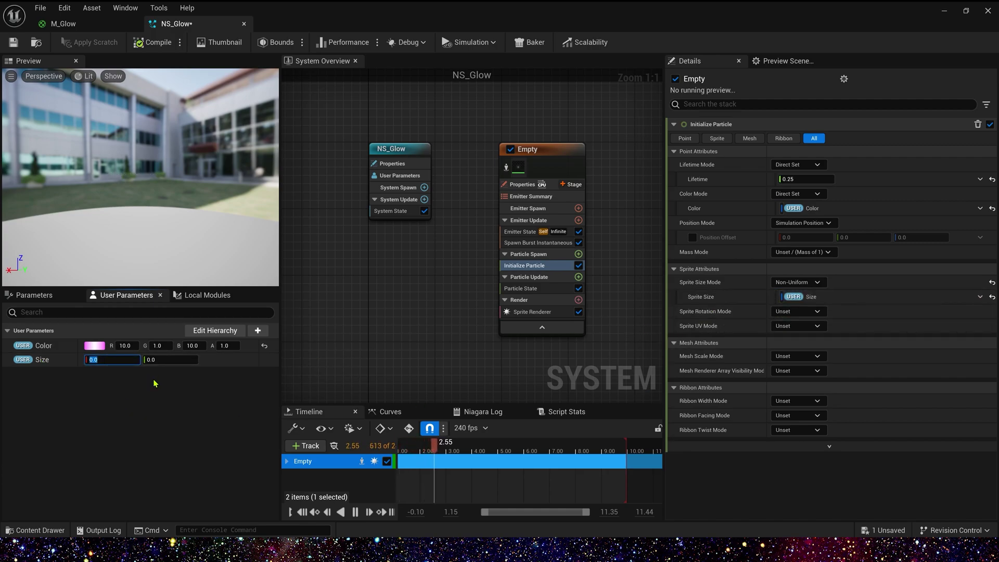
pyautogui.write('200')
pyautogui.press('Return')
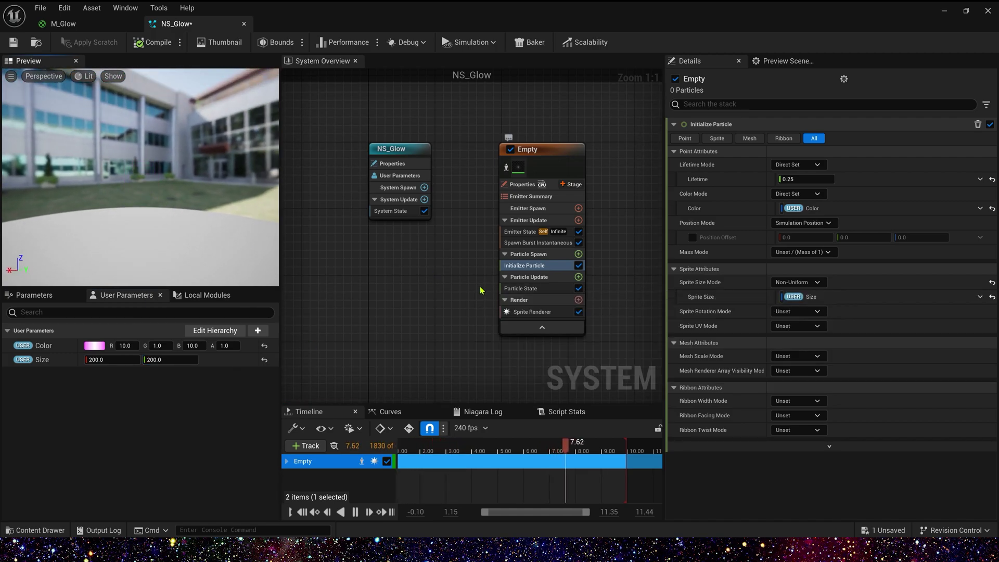
# Step: Add a Scale Sprite Size module to Particle Update and apply the rise-and-fall template to its Uniform Curve Sprite Scale
pyautogui.click(578, 277)
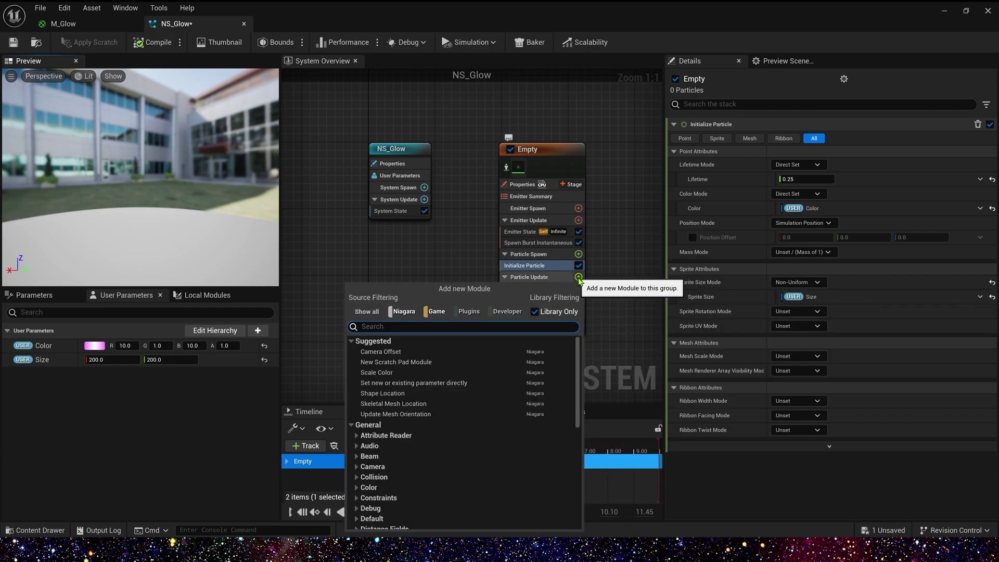
pyautogui.write('size')
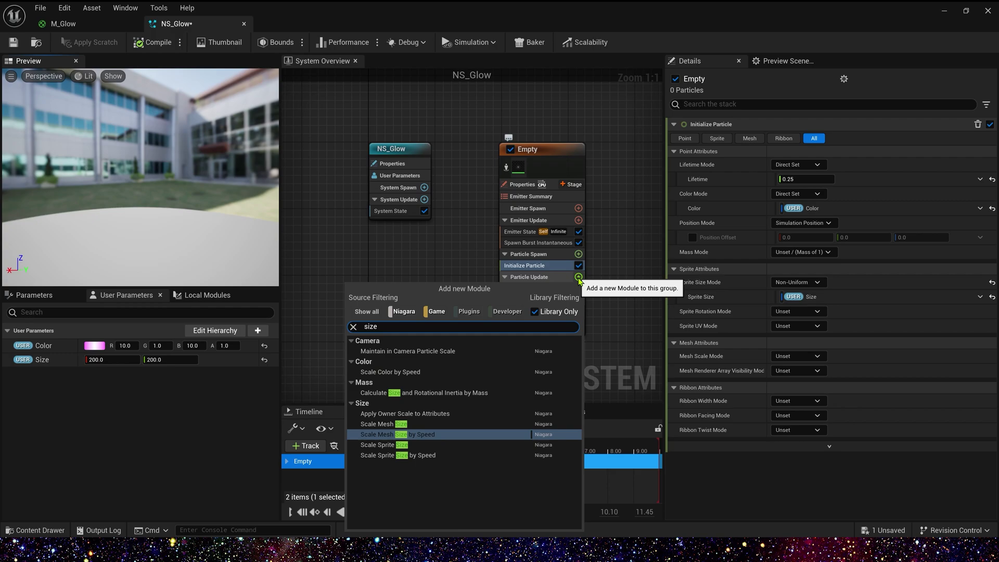
pyautogui.click(413, 446)
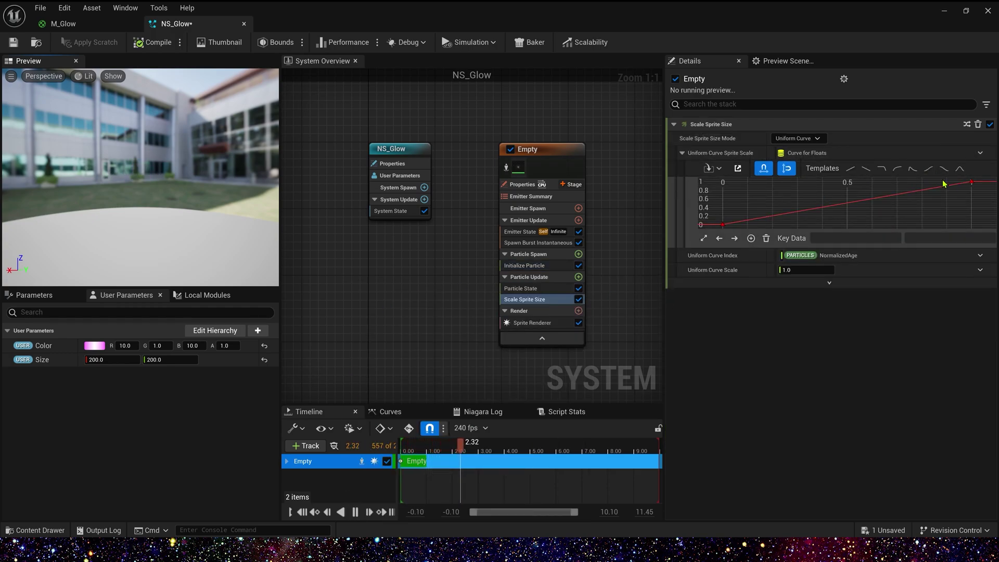
pyautogui.click(960, 168)
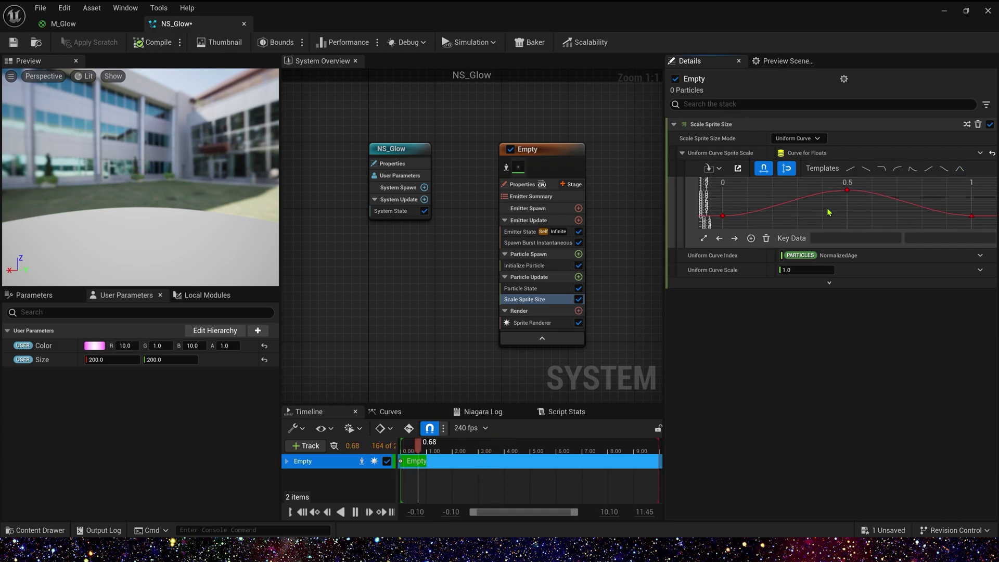
# Step: Move the peak key of the Scale Sprite Size curve to time 0.2
pyautogui.moveTo(969, 216)
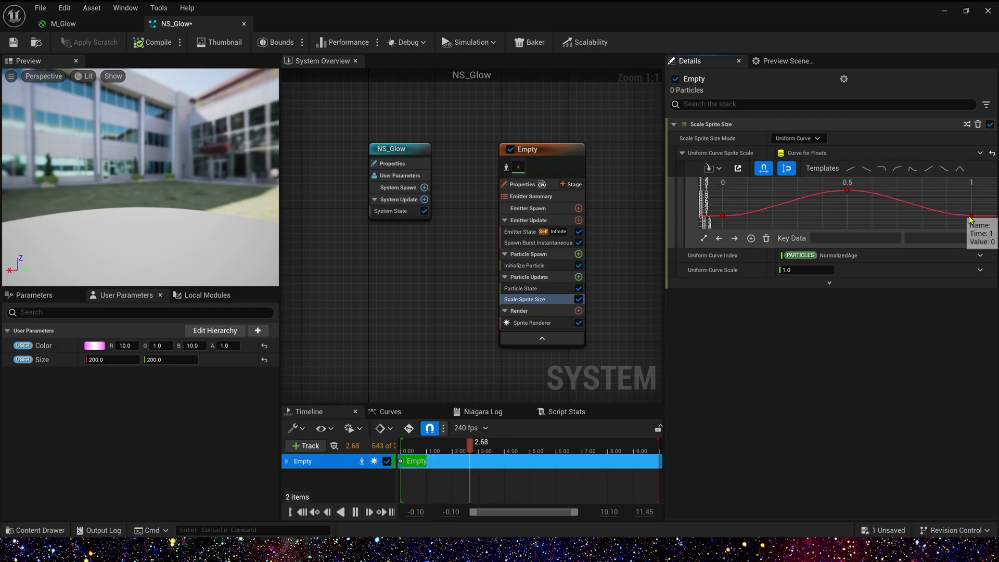
pyautogui.click(847, 190)
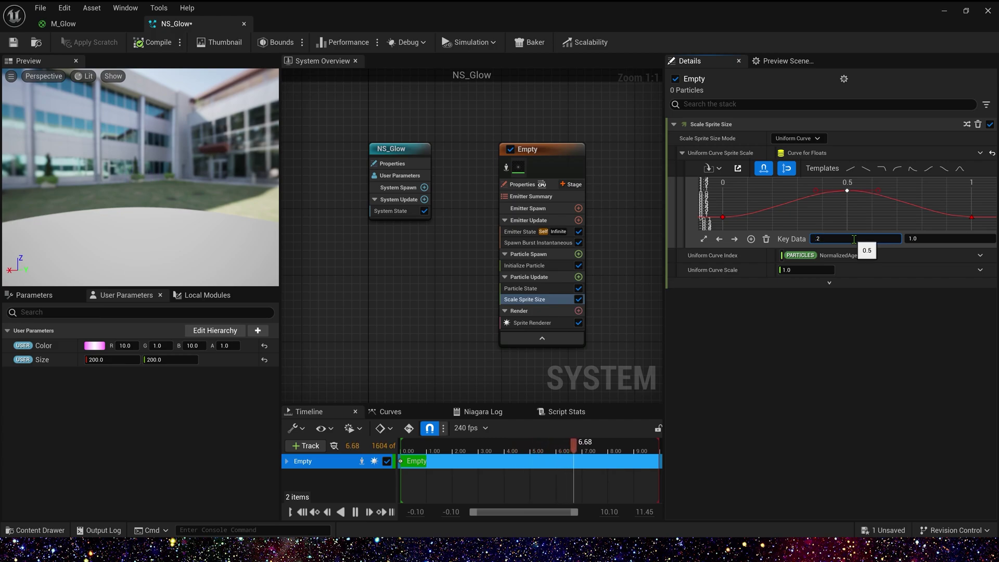
pyautogui.press('Tab')
pyautogui.click(862, 337)
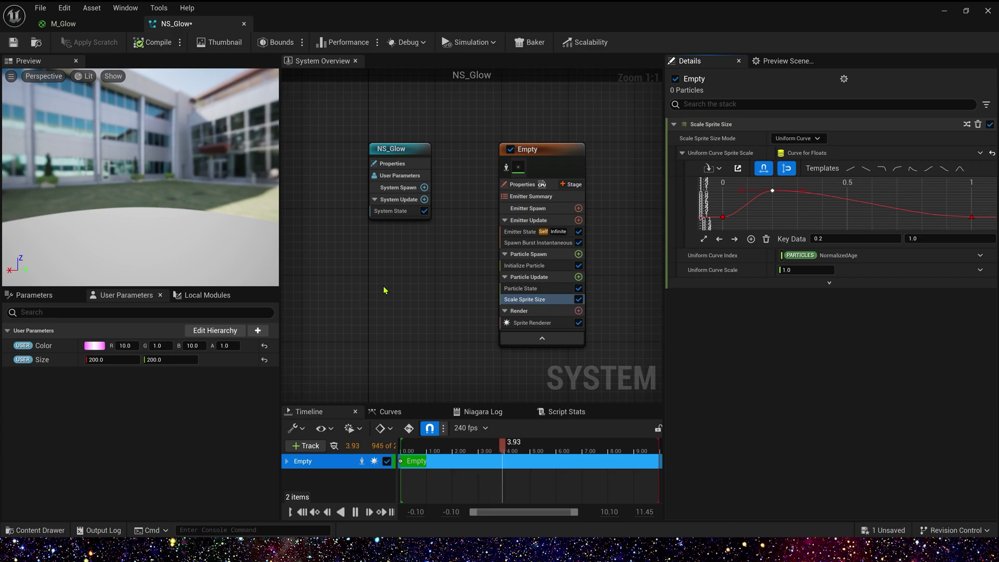
# Step: Add a Scale Color module to Particle Update and drive its Scale RGB with Vector from Curve
pyautogui.click(578, 277)
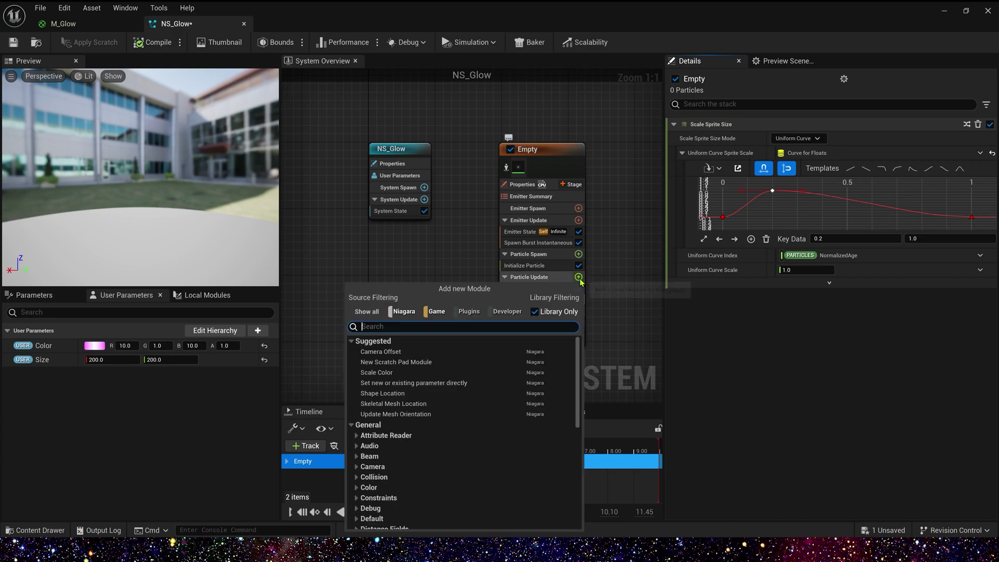
pyautogui.click(399, 373)
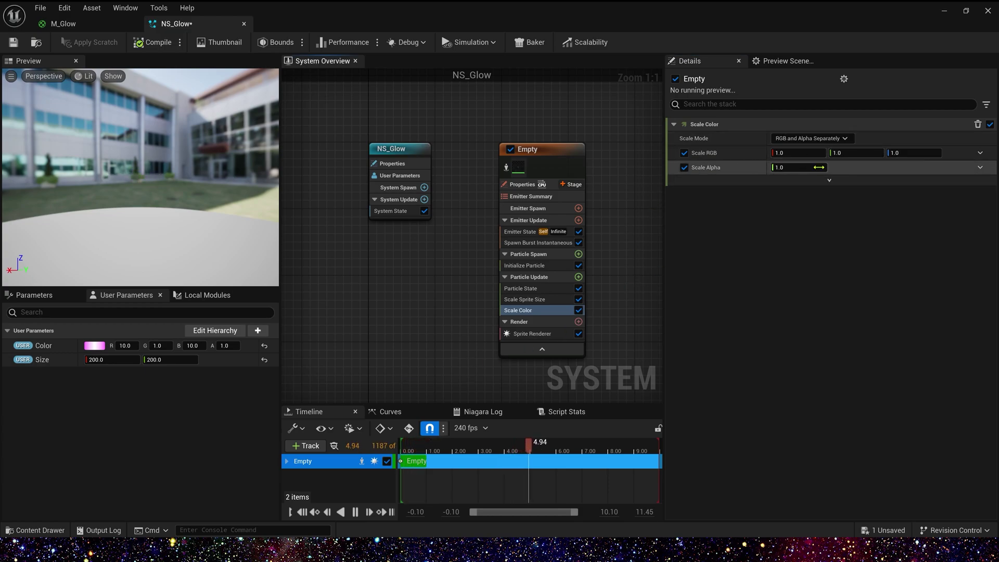
pyautogui.click(981, 153)
pyautogui.write('cu')
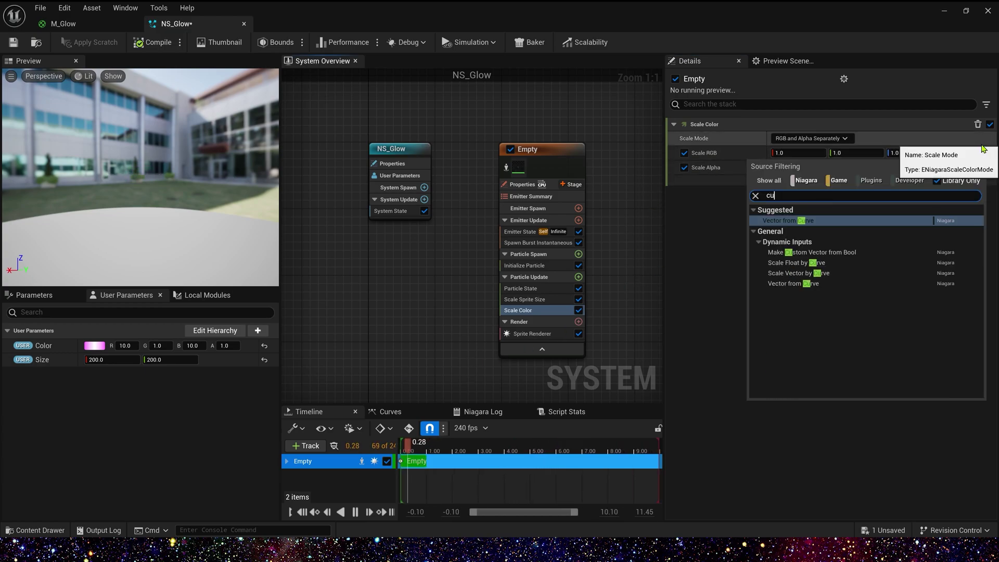
pyautogui.write('r')
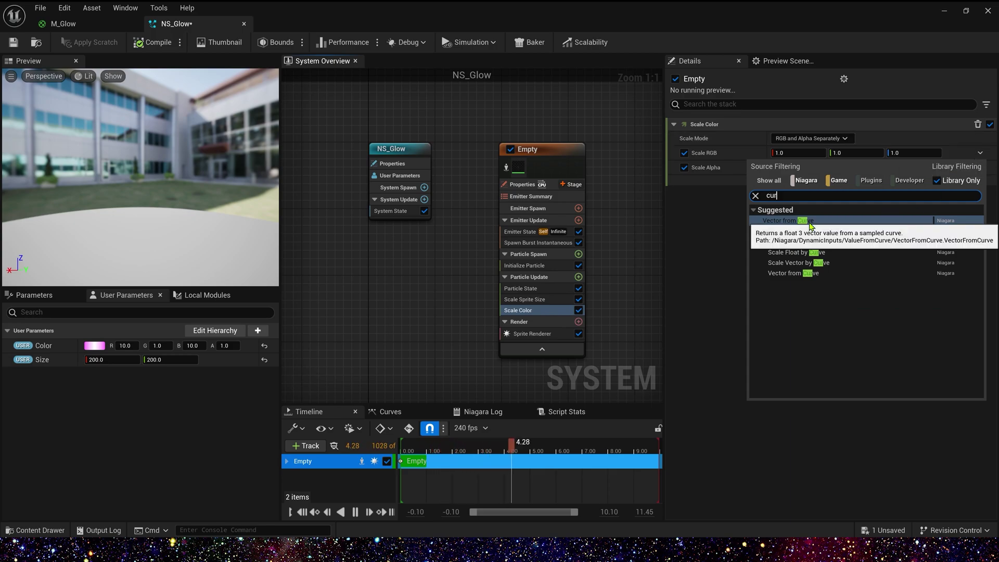
pyautogui.click(791, 220)
# Step: Unpin the Y and Z channels of the Scale RGB vector curve, leaving only X pinned
pyautogui.click(781, 208)
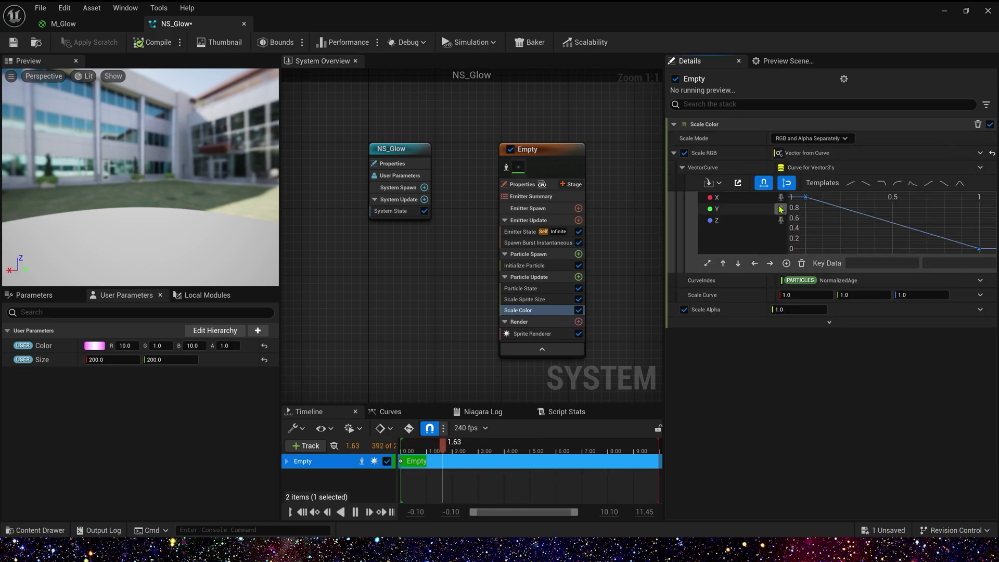
pyautogui.click(780, 220)
pyautogui.moveTo(810, 209)
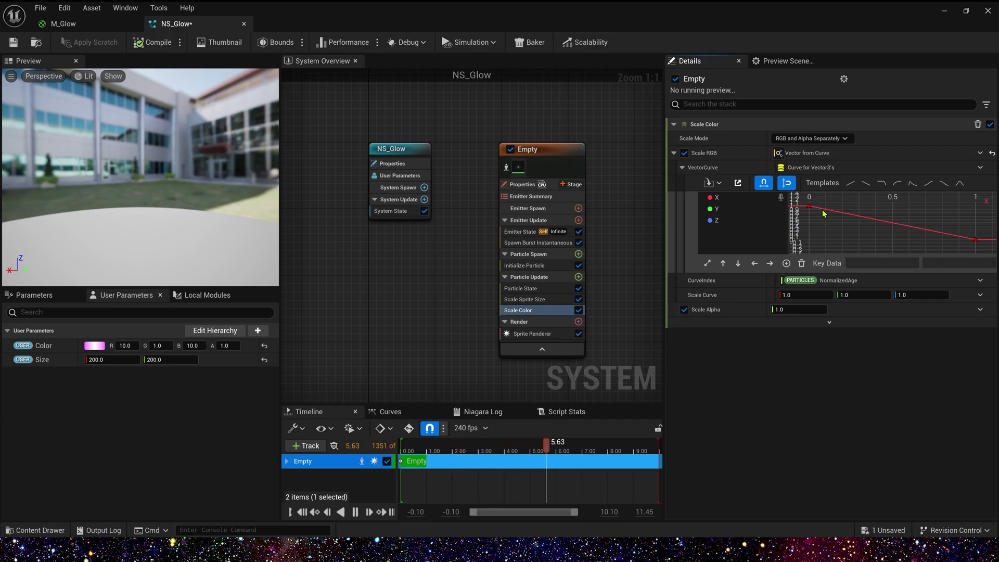
# Step: Set the first key of the X channel in the Scale RGB vector curve to value 10
pyautogui.click(809, 206)
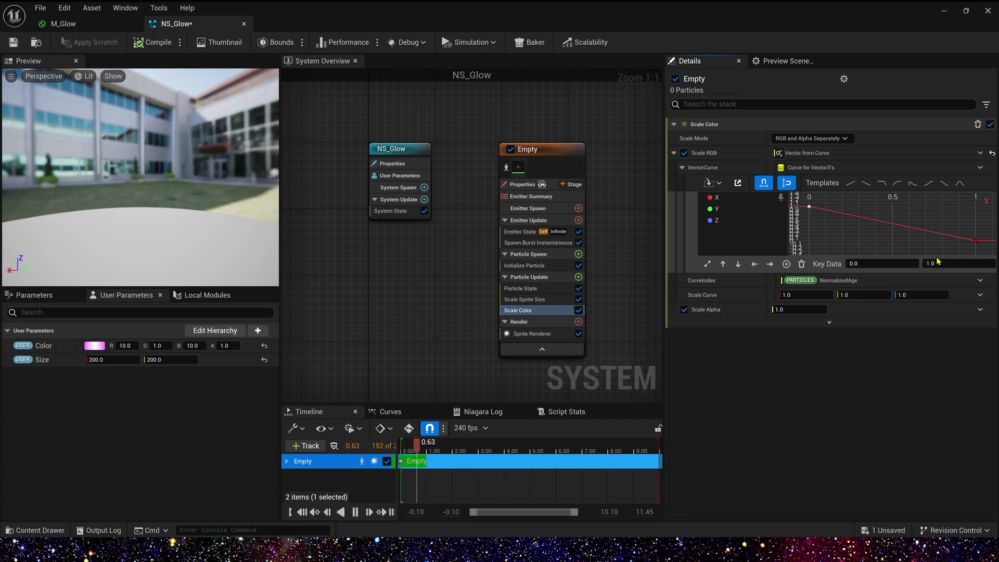
pyautogui.click(960, 263)
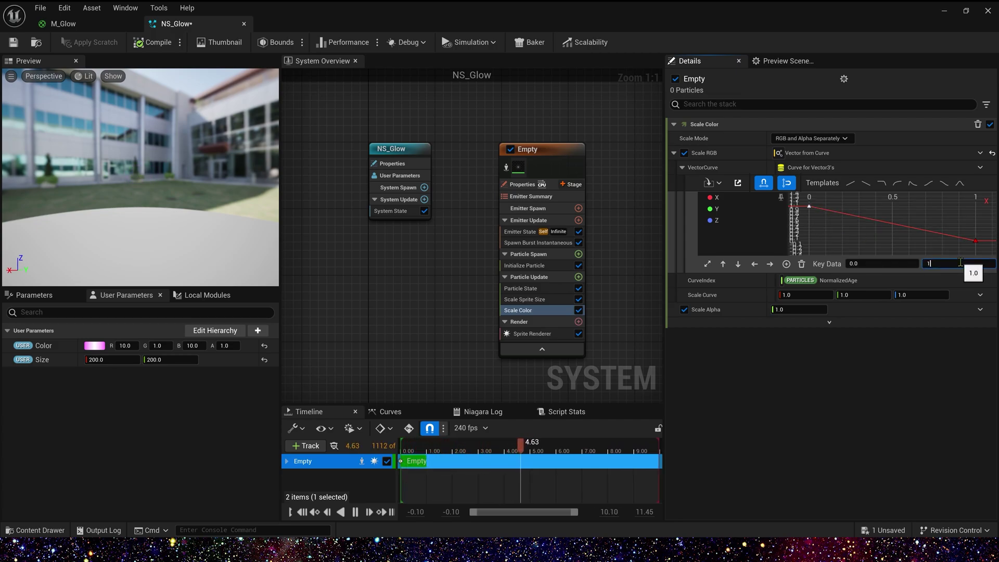
pyautogui.write('0')
pyautogui.press('Return')
pyautogui.click(706, 264)
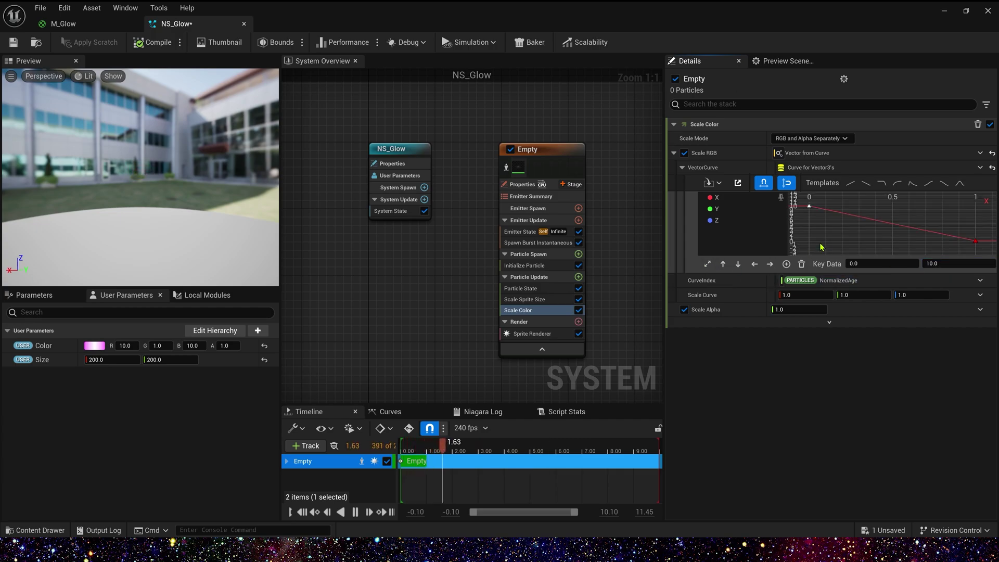
# Step: Add a key to the X curve at time 0.2 with value 0.5 and smooth the curve through its keys
pyautogui.click(839, 236)
pyautogui.middleClick(841, 233)
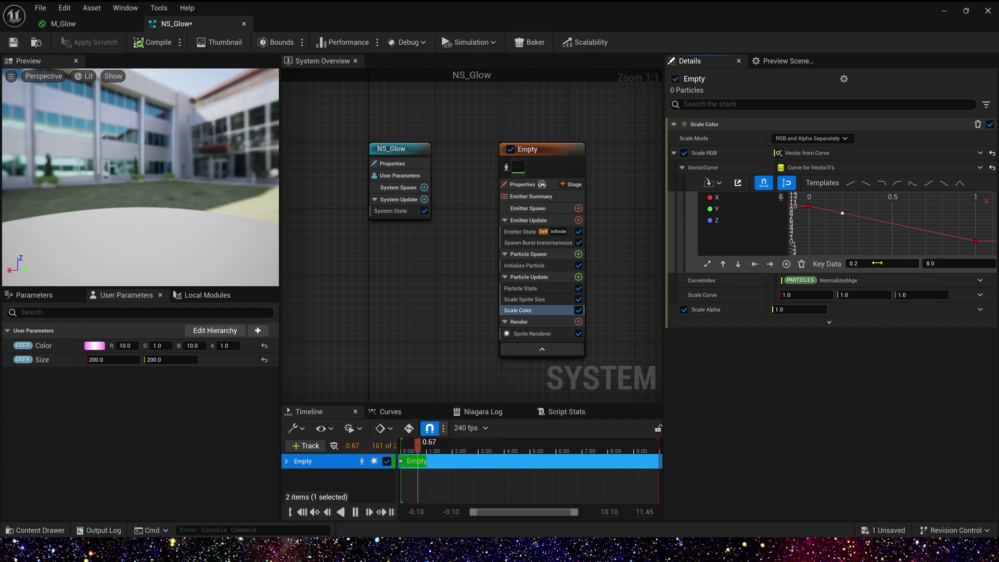
pyautogui.moveTo(842, 213); pyautogui.dragTo(842, 237)
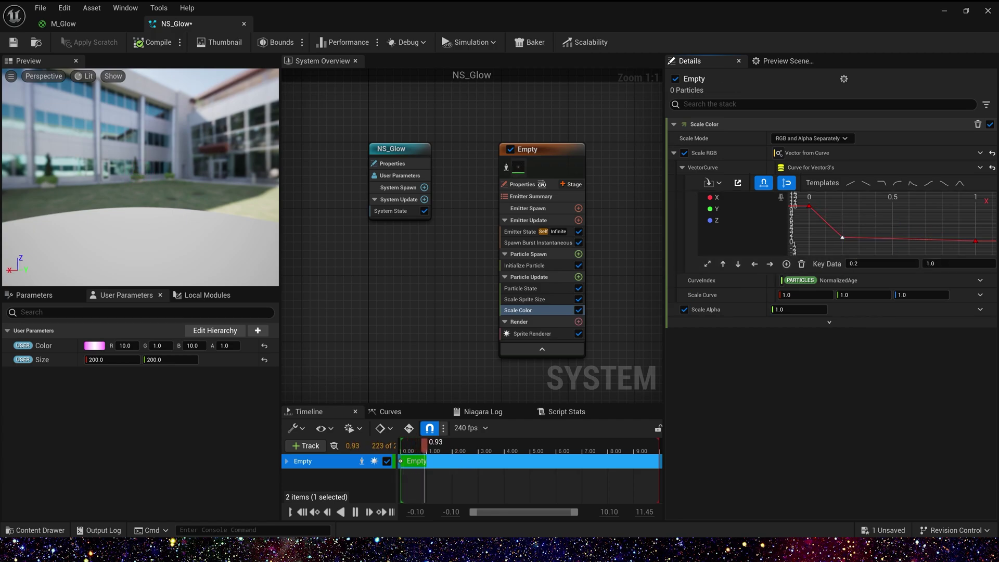
pyautogui.click(943, 262)
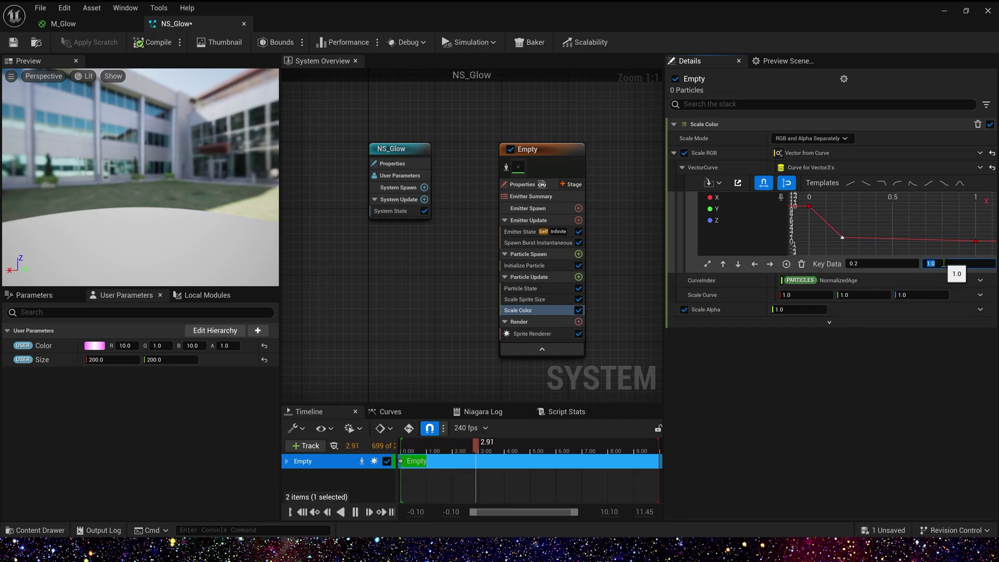
pyautogui.write('0.5')
pyautogui.press('Return')
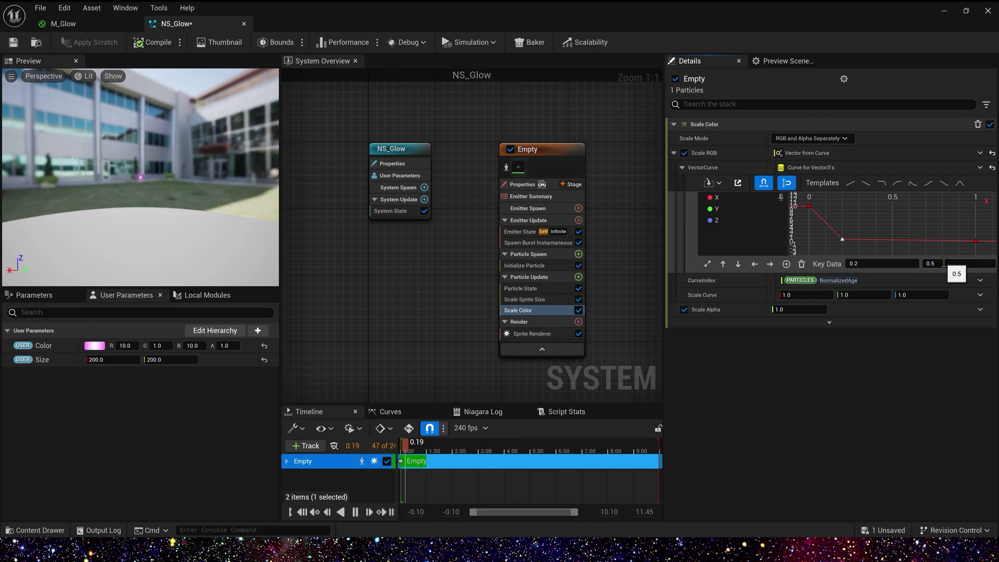
pyautogui.click(810, 207)
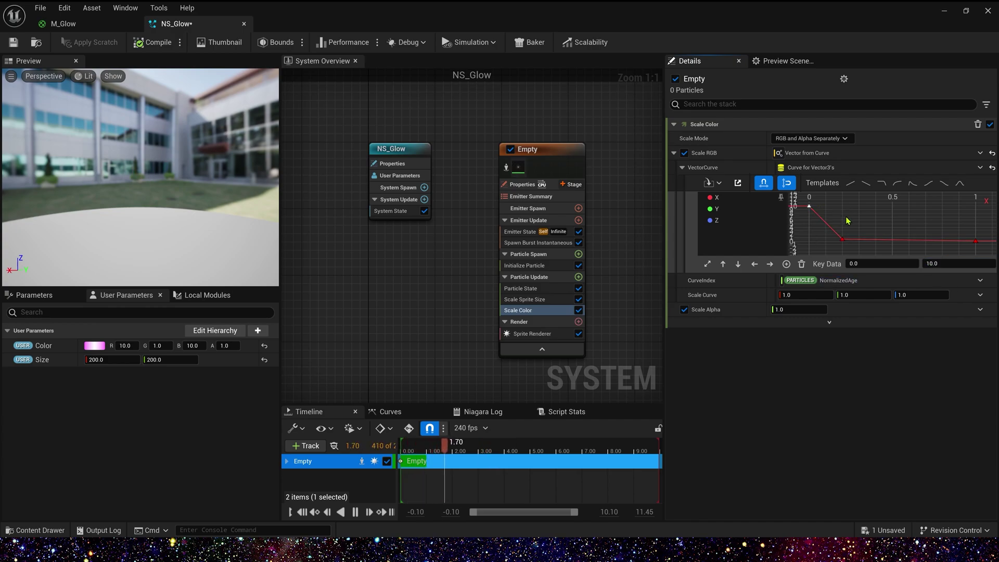
pyautogui.click(975, 241)
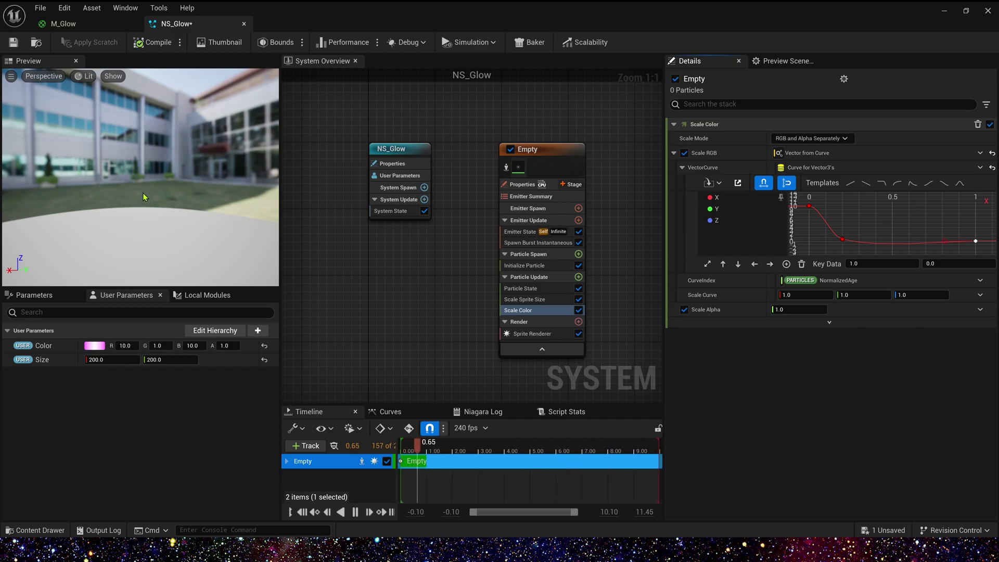
# Step: Show only the Y channel of the Scale RGB curve and set its first key to value 5
pyautogui.click(780, 197)
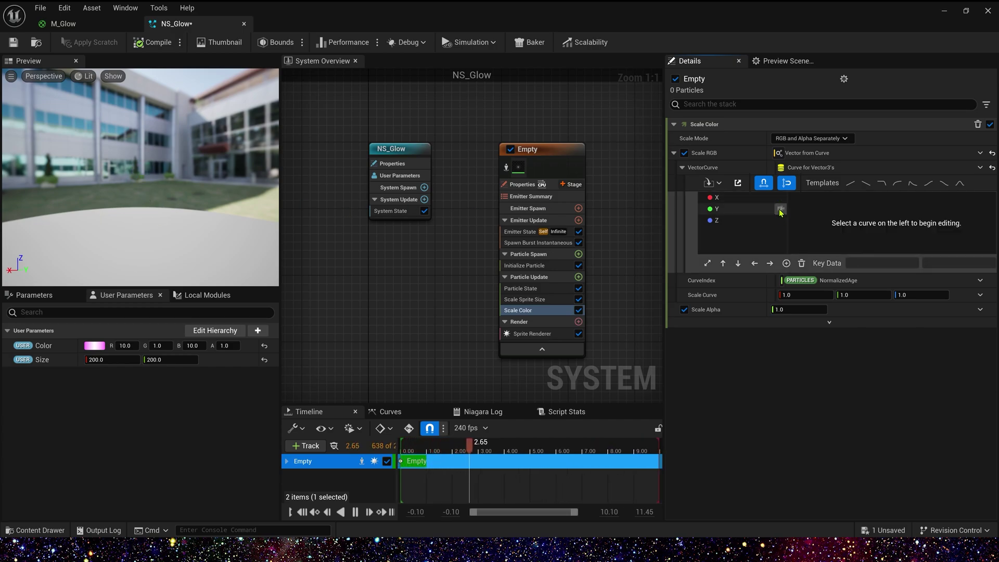
pyautogui.click(781, 208)
pyautogui.click(809, 207)
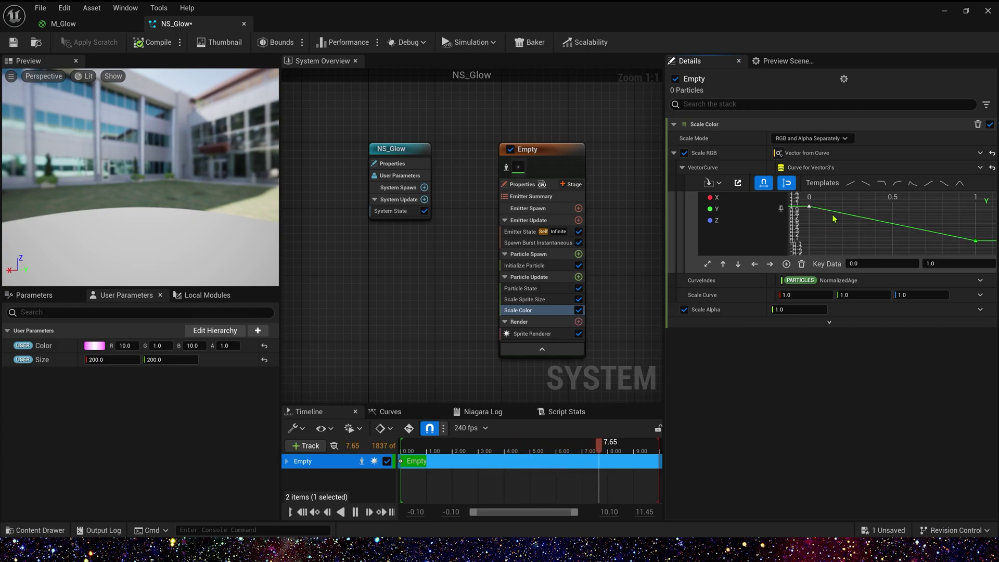
pyautogui.click(946, 263)
pyautogui.write('5')
pyautogui.press('Return')
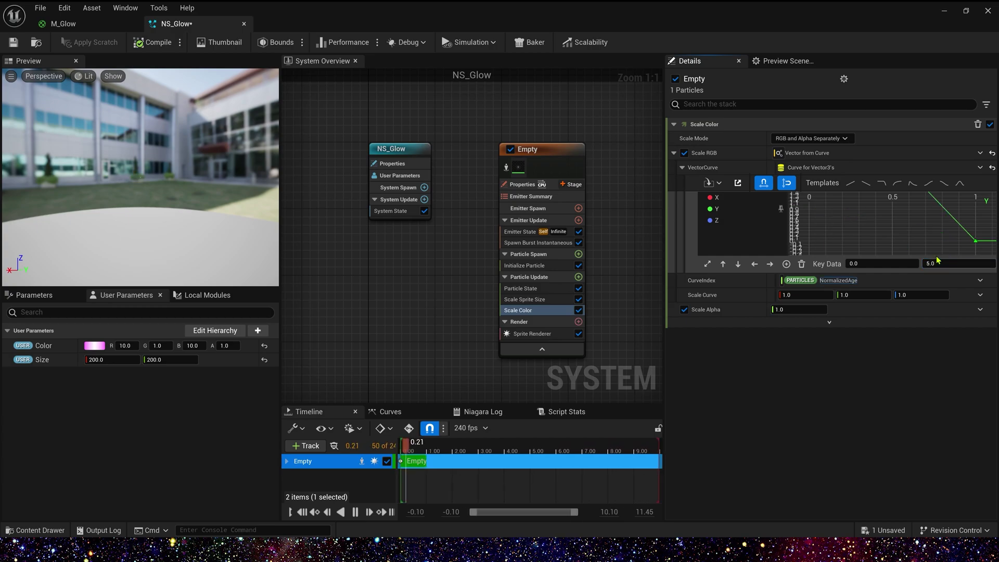
pyautogui.click(708, 264)
# Step: Add a key to the Y curve at time 0.2 with value 0.5
pyautogui.click(839, 229)
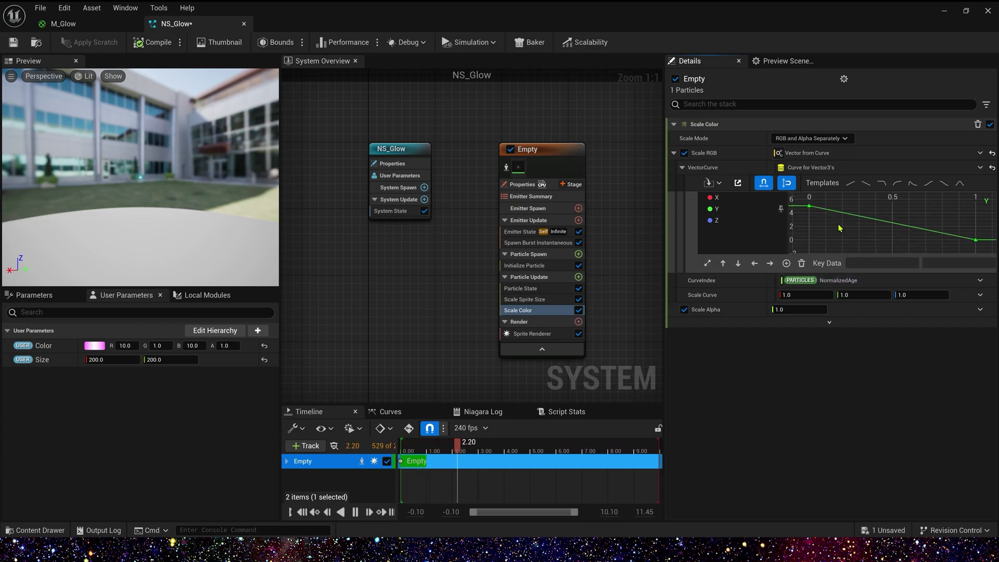
pyautogui.middleClick(841, 214)
pyautogui.click(954, 265)
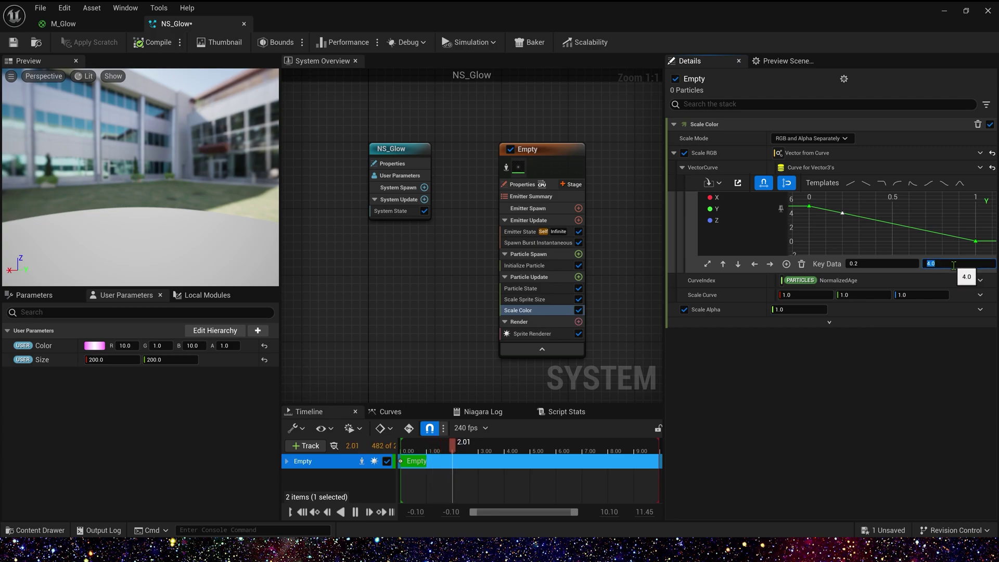
pyautogui.write('.5')
pyautogui.press('Return')
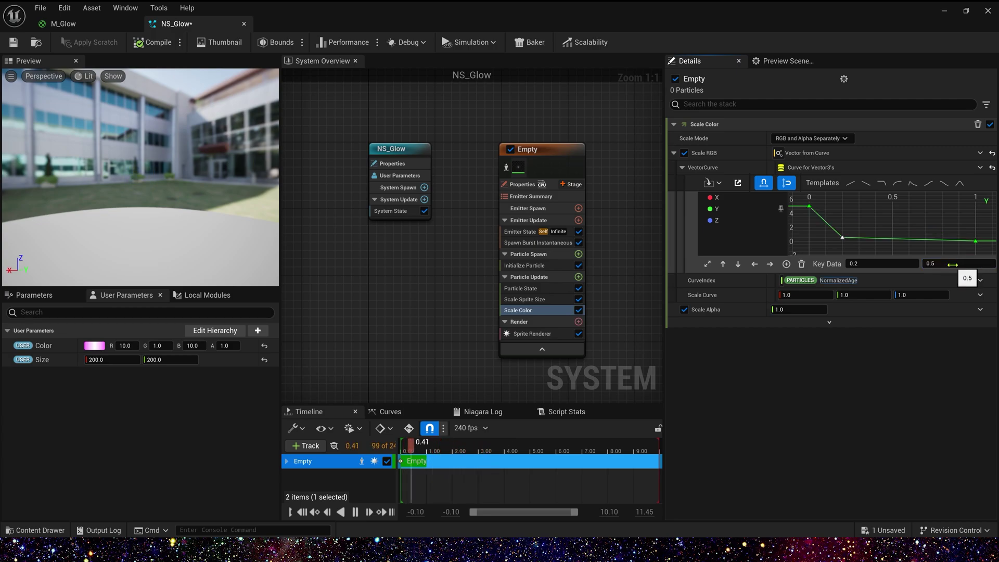
# Step: Smooth the Y curve's keys and flatten the tangent of the key at time 0.2 to remove the dip
pyautogui.click(974, 241)
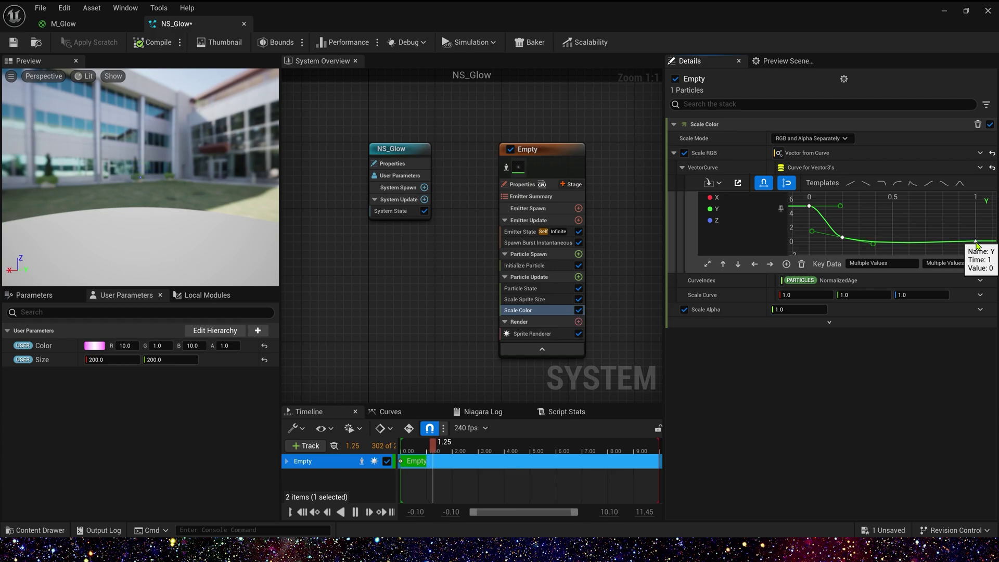
pyautogui.click(976, 241)
pyautogui.click(842, 238)
pyautogui.click(873, 244)
pyautogui.moveTo(874, 246); pyautogui.dragTo(881, 241)
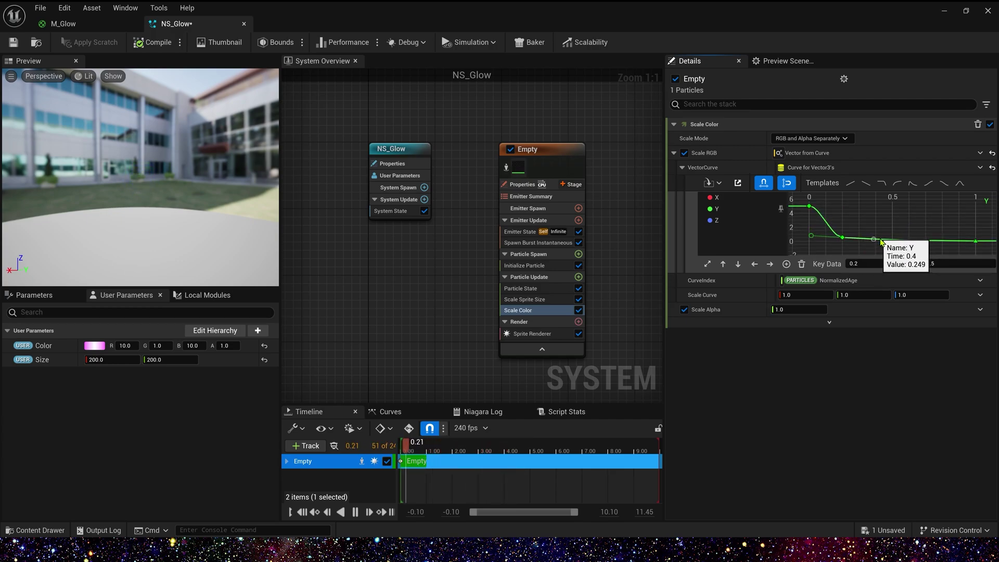
pyautogui.click(896, 226)
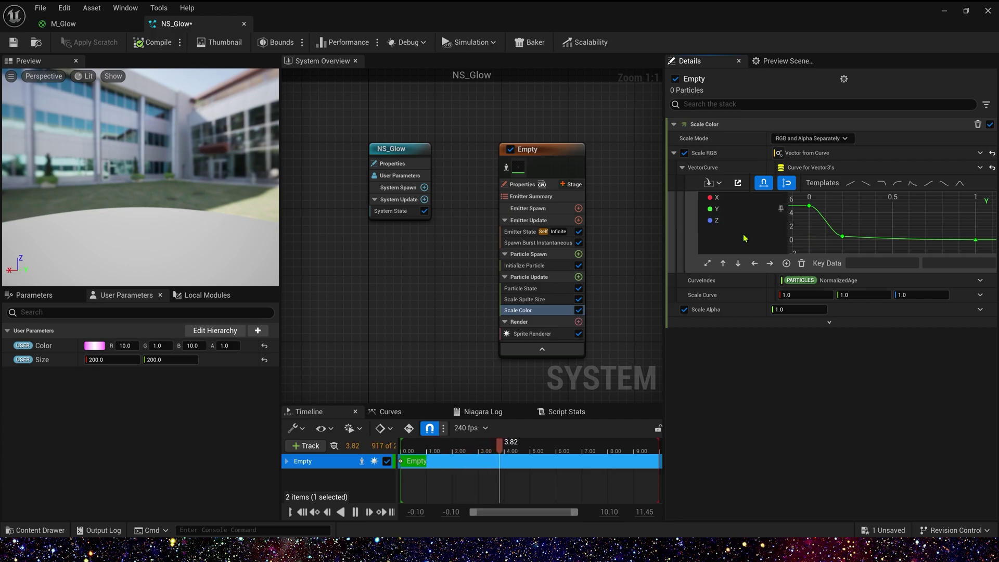
# Step: Show only the Z channel of the Scale RGB curve and set its first key to value 8
pyautogui.click(749, 220)
pyautogui.click(809, 206)
pyautogui.click(957, 263)
pyautogui.write('8')
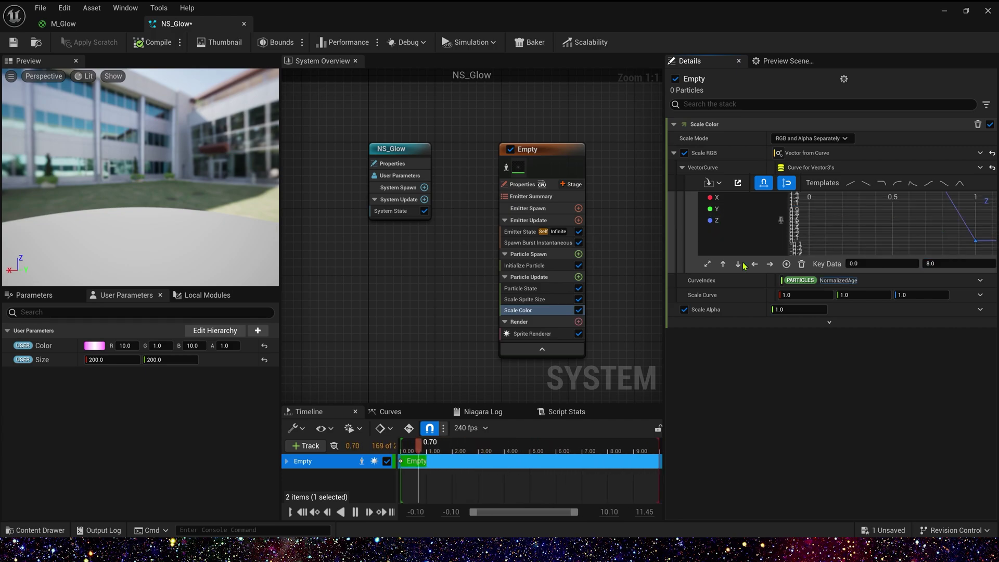
pyautogui.click(707, 264)
# Step: Add a key to the Z curve at time 0.2 with value 1 and smooth the curve through its keys
pyautogui.middleClick(842, 212)
pyautogui.write('1')
pyautogui.click(809, 206)
pyautogui.click(881, 220)
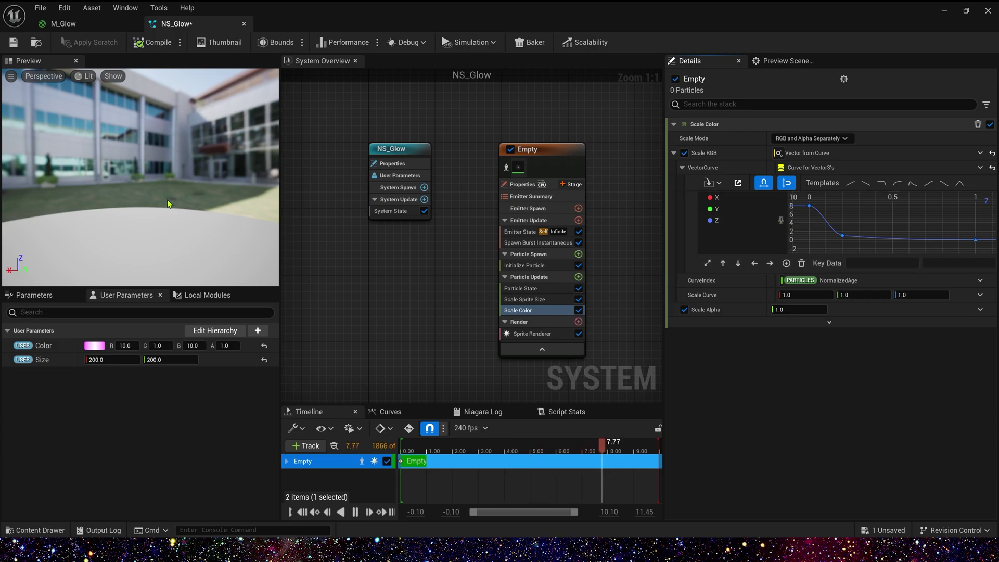
# Step: Drive the Scale Color module's Scale Alpha with Float from Curve
pyautogui.click(979, 309)
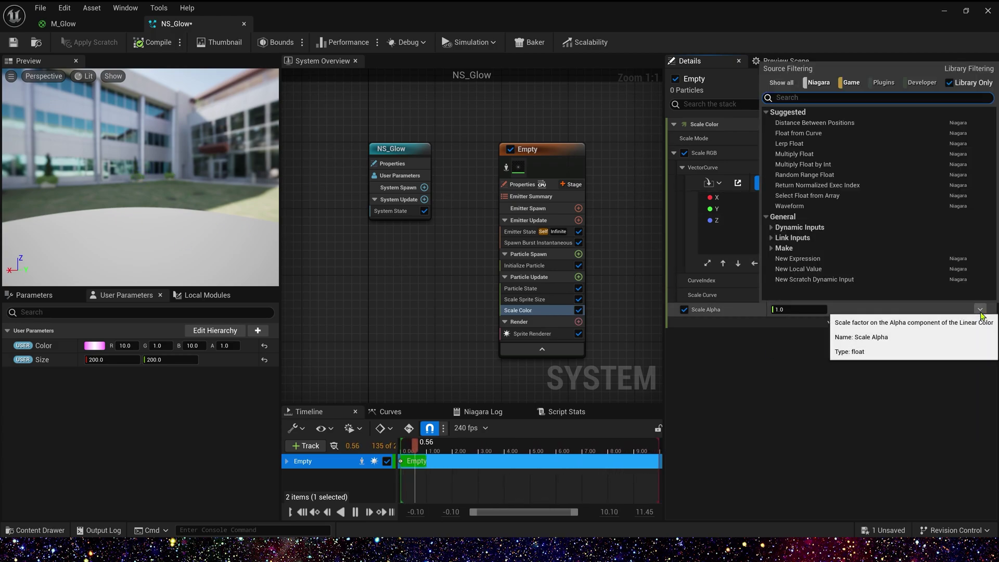
pyautogui.write('cu')
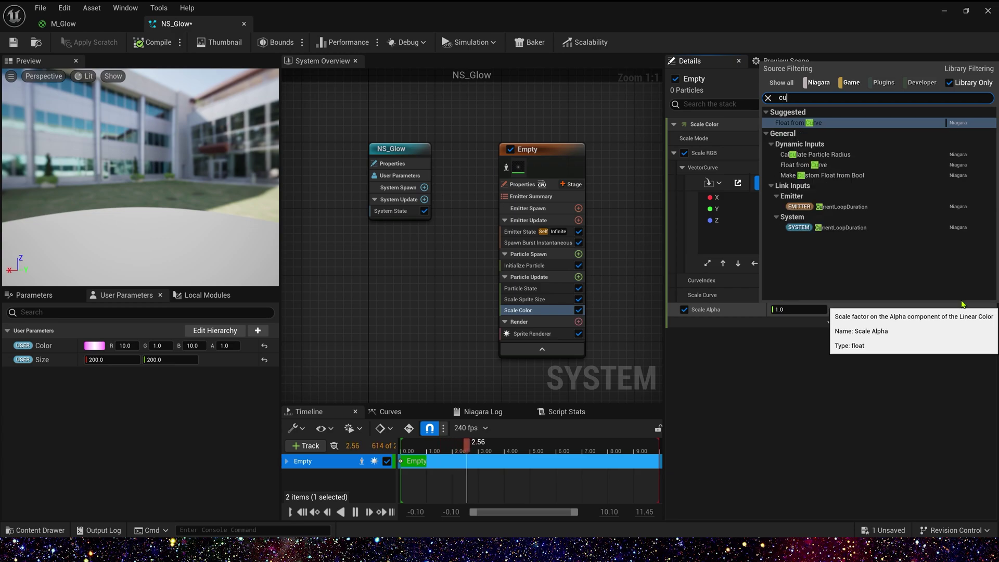
pyautogui.click(850, 123)
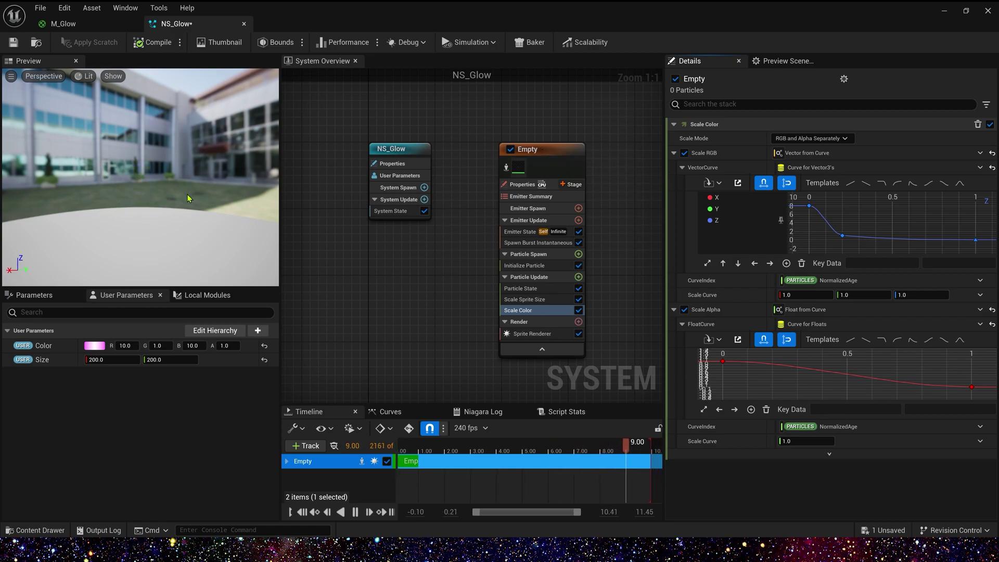
# Step: Rename the Empty emitter to Glow and save the NS_Glow system
pyautogui.click(552, 160)
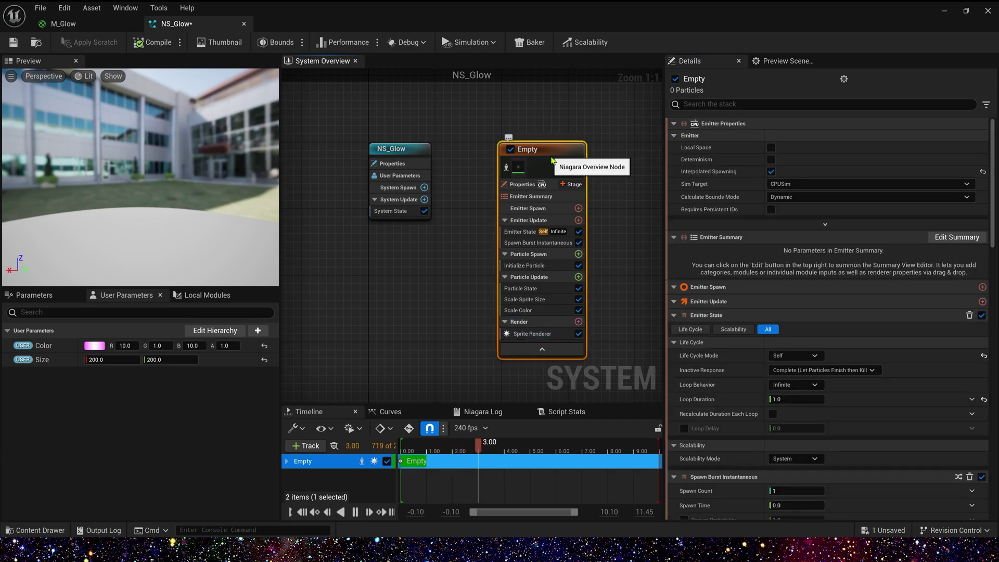
pyautogui.click(552, 160)
pyautogui.write('Gl')
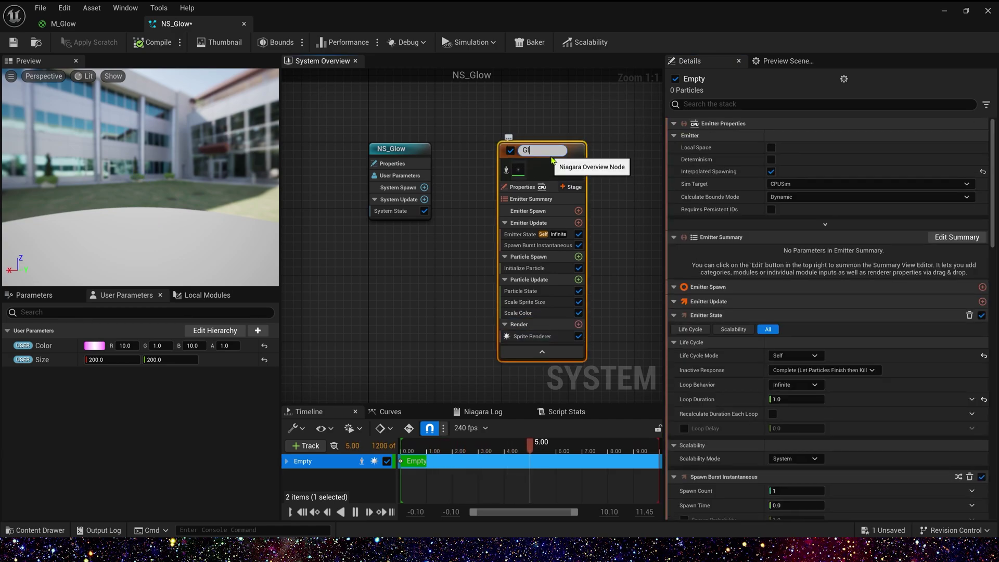
pyautogui.write('ow')
pyautogui.press('Return')
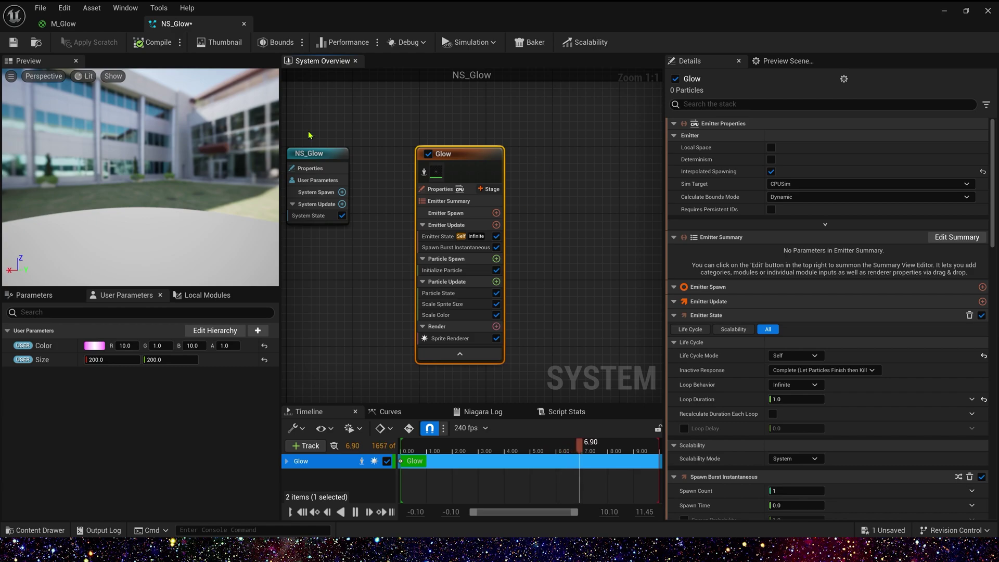
pyautogui.click(14, 42)
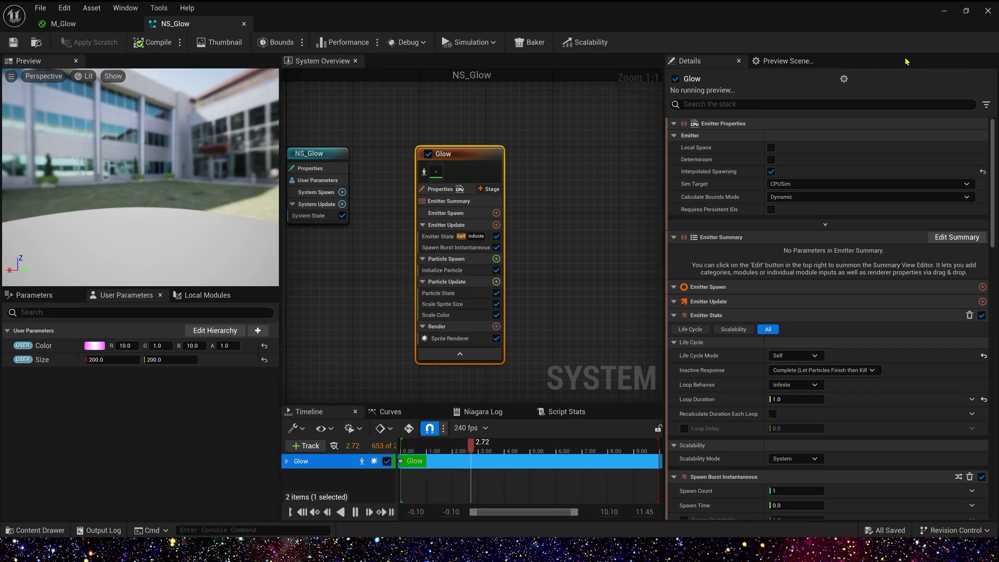
# Step: Return to the level editor, place NS_Glow on the floor at about X -40, Y -220, and raise it to Z 370
pyautogui.click(944, 12)
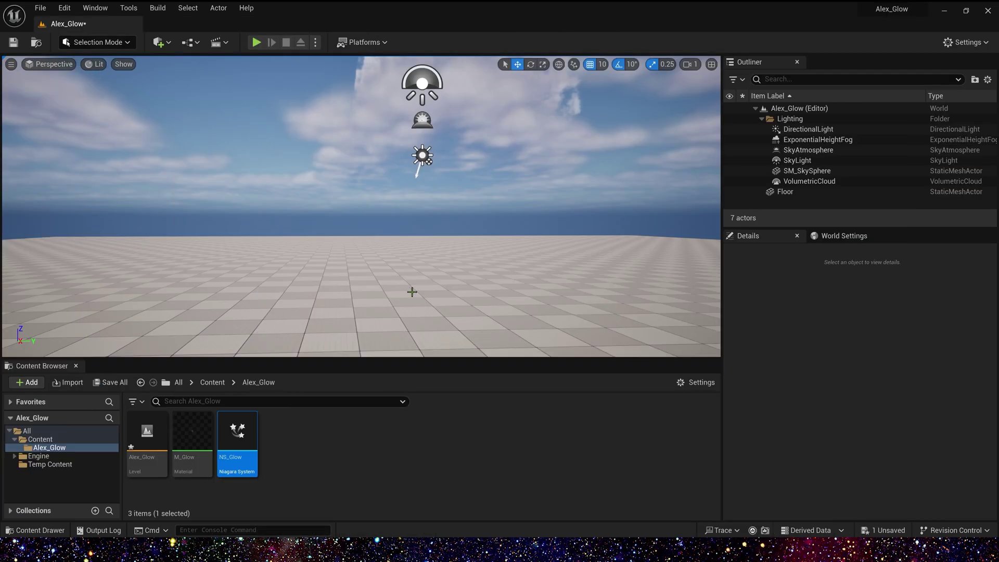
pyautogui.moveTo(237, 442); pyautogui.dragTo(345, 299)
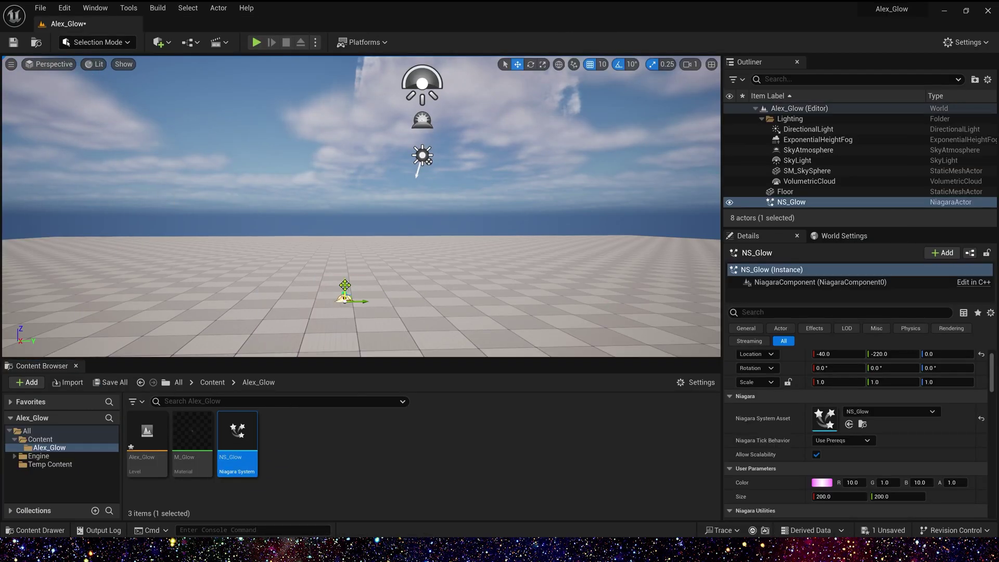
pyautogui.press('g')
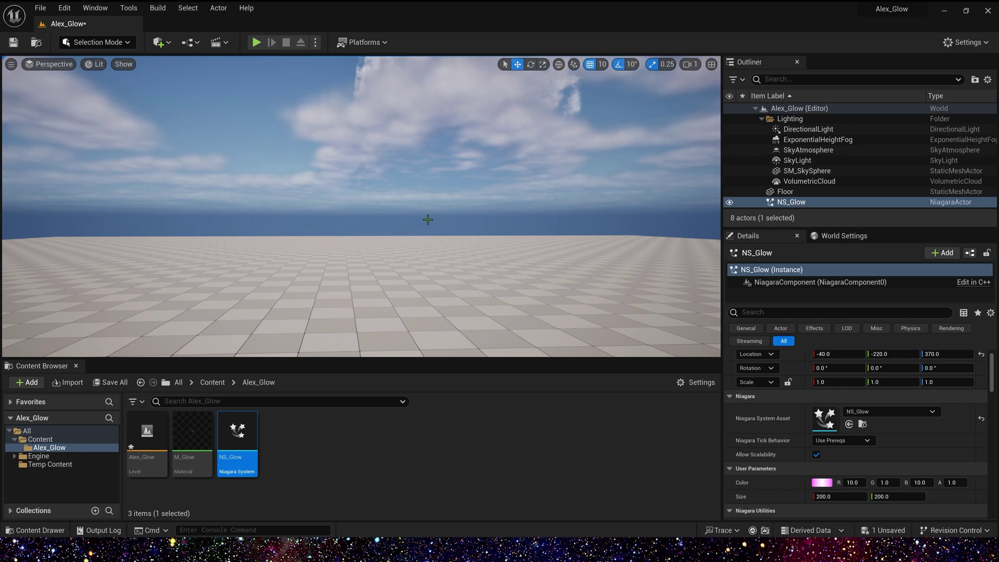
pyautogui.moveTo(428, 220)
pyautogui.mouseDown(button='right')
pyautogui.moveTo(400, 287)
pyautogui.moveTo(385, 214)
pyautogui.moveTo(398, 203)
pyautogui.moveTo(403, 218)
pyautogui.moveTo(422, 217)
pyautogui.mouseUp(button='right')
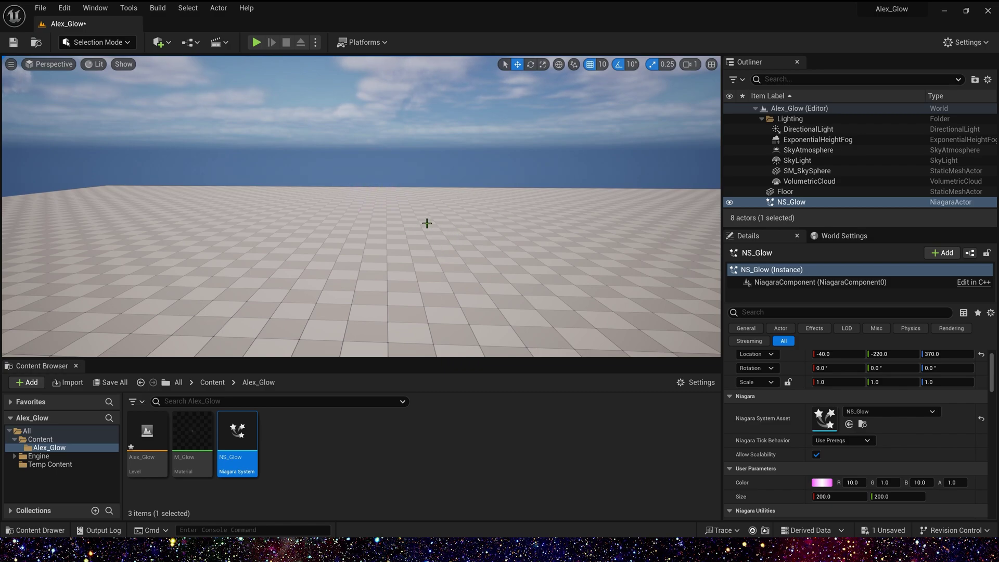
pyautogui.moveTo(442, 219); pyautogui.dragTo(426, 214, button='right')
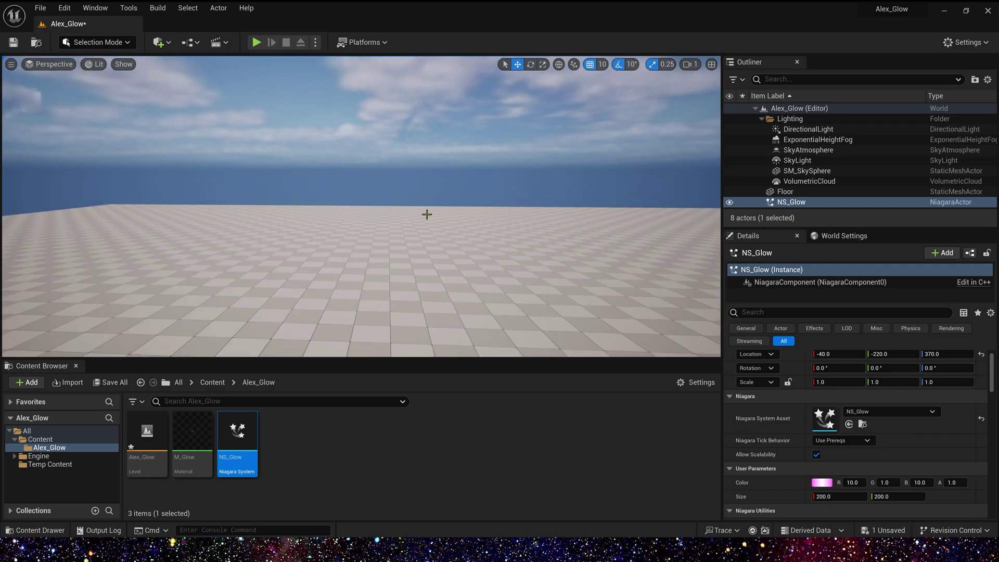
# Step: Duplicate the NS_Glow actor along the Y axis to Y 240
pyautogui.press('g')
pyautogui.keyDown('alt'); pyautogui.moveTo(396, 199); pyautogui.dragTo(614, 230); pyautogui.keyUp('alt')
pyautogui.moveTo(574, 257); pyautogui.dragTo(574, 243, button='right')
pyautogui.press('g')
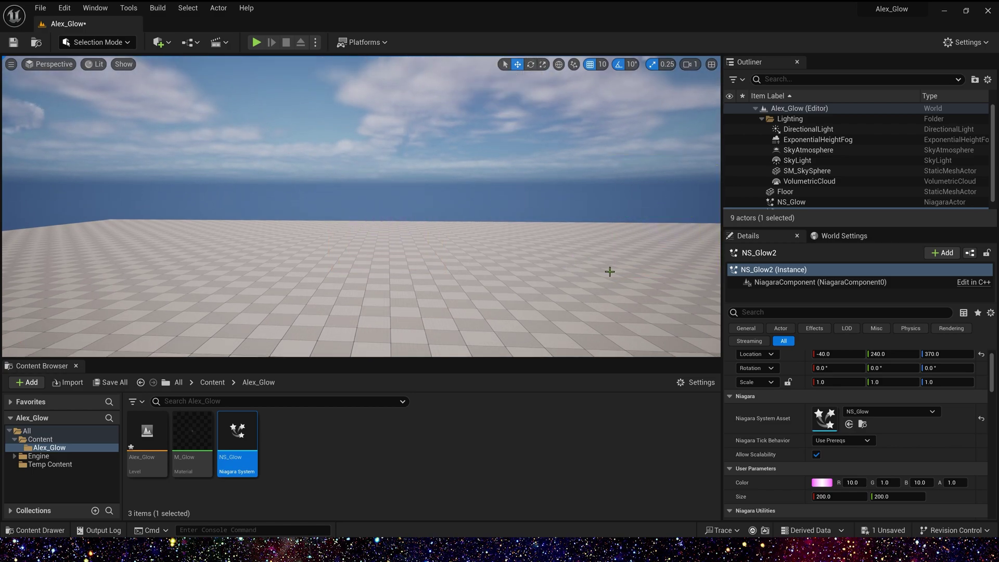
# Step: Set the duplicated glow's Size user parameter to 600 by 20 and check the stretched flare in the viewport
pyautogui.click(846, 497)
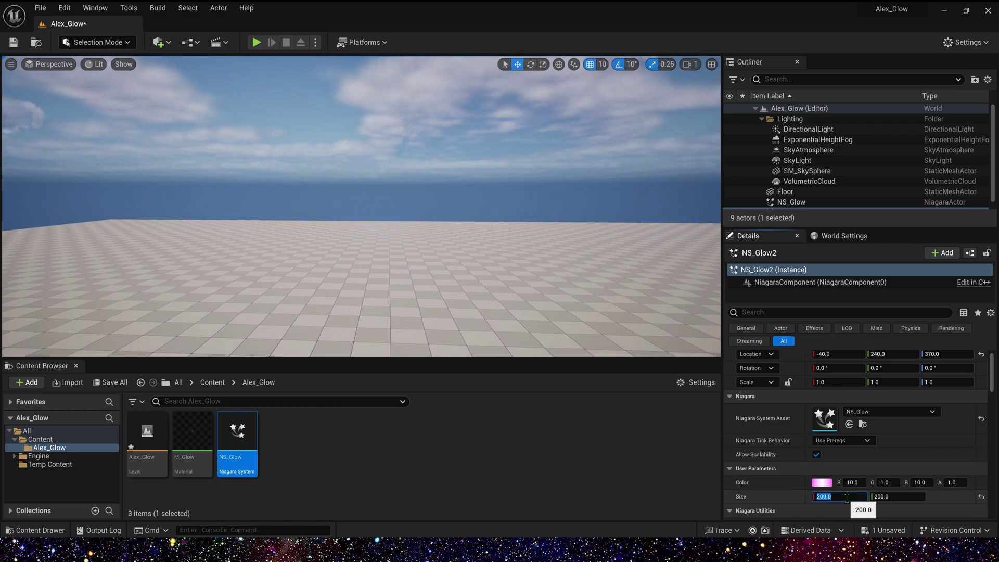
pyautogui.write('6')
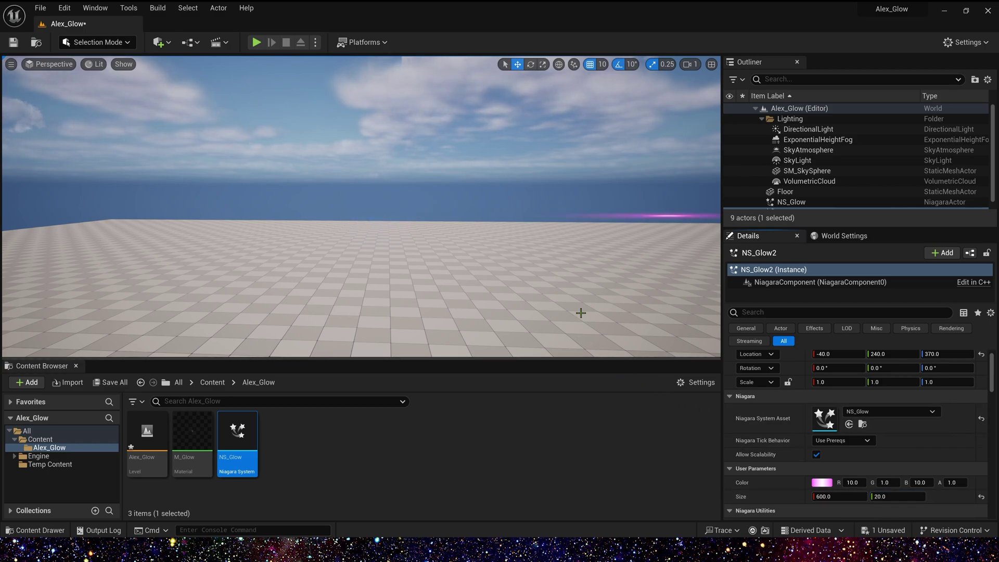
pyautogui.moveTo(581, 311); pyautogui.dragTo(624, 312, button='right')
pyautogui.moveTo(456, 220); pyautogui.dragTo(456, 227, button='right')
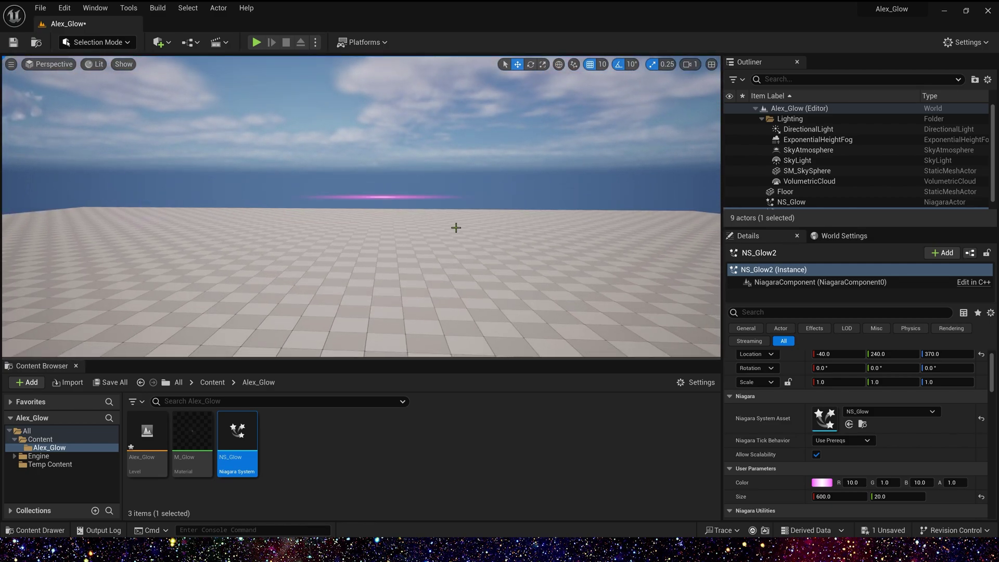